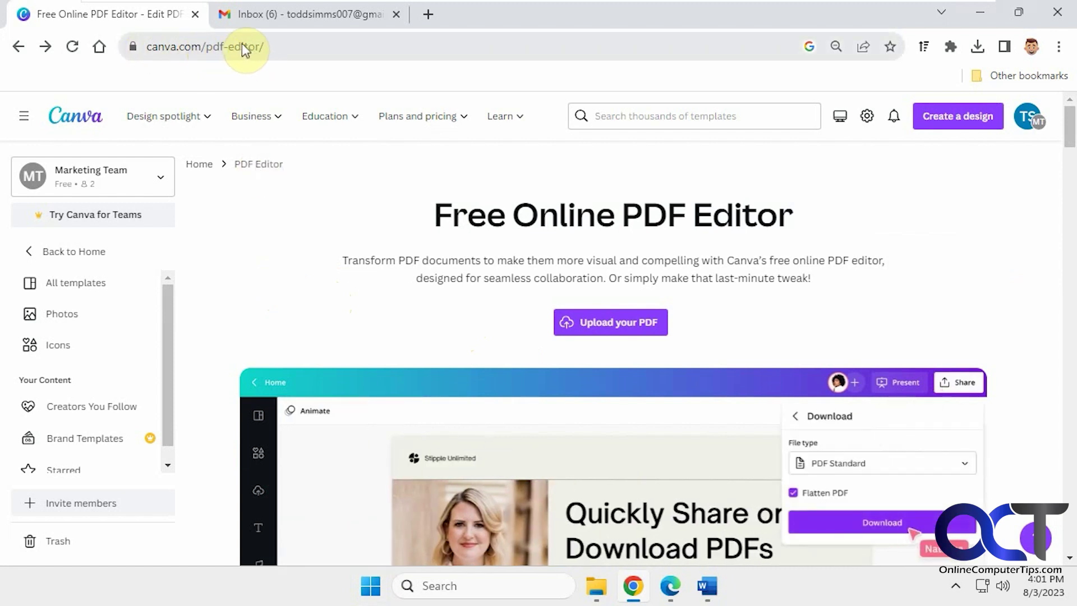
# Start uploading a PDF from Canva's PDF Editor page
pyautogui.click(608, 321)
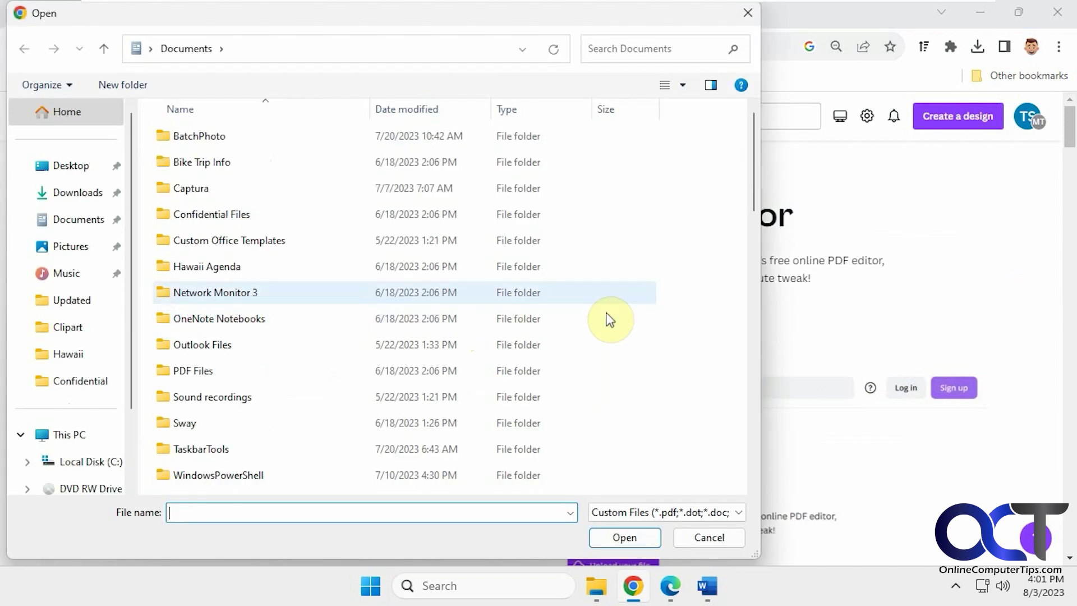
# Open Business Security Practices for Remote Workers.pdf from Documents into Canva
pyautogui.scroll(-3, 536, 277)
pyautogui.click(310, 430)
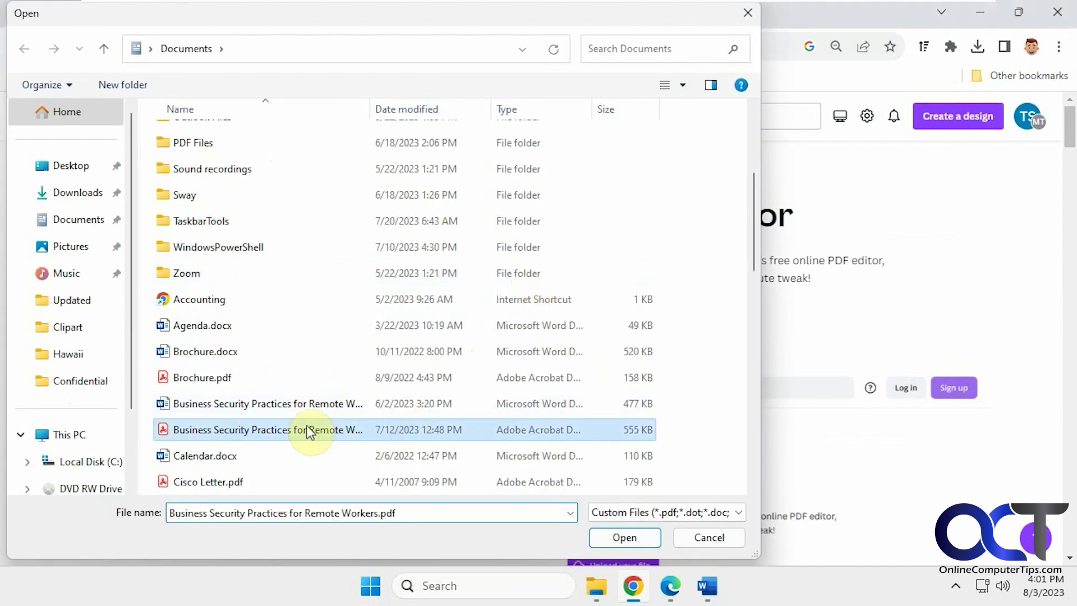
pyautogui.doubleClick(309, 430)
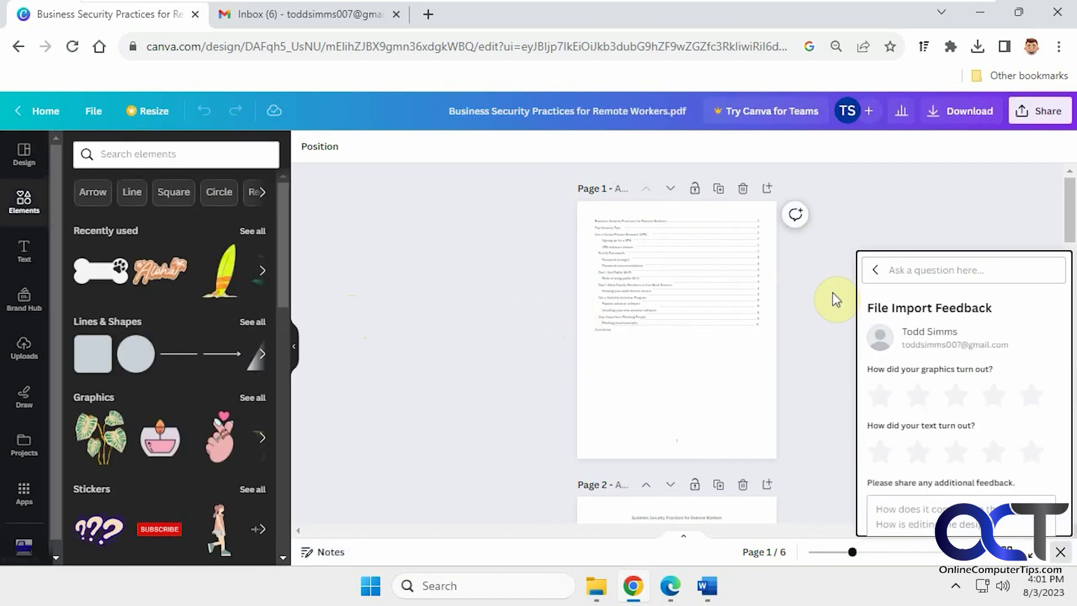
# Dismiss the file import feedback form and the help panel
pyautogui.click(876, 273)
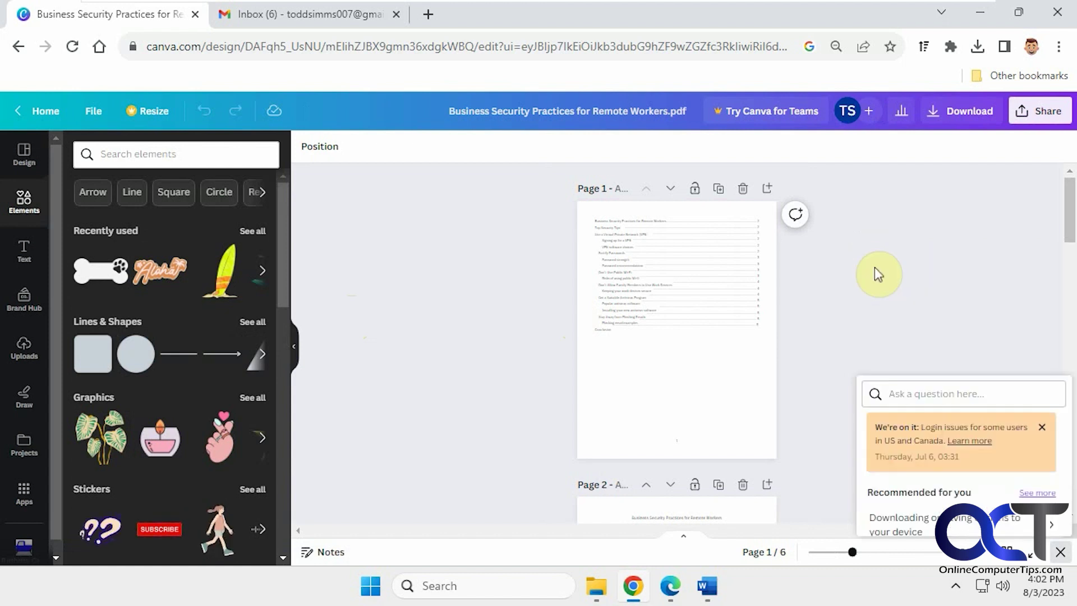
pyautogui.click(1042, 306)
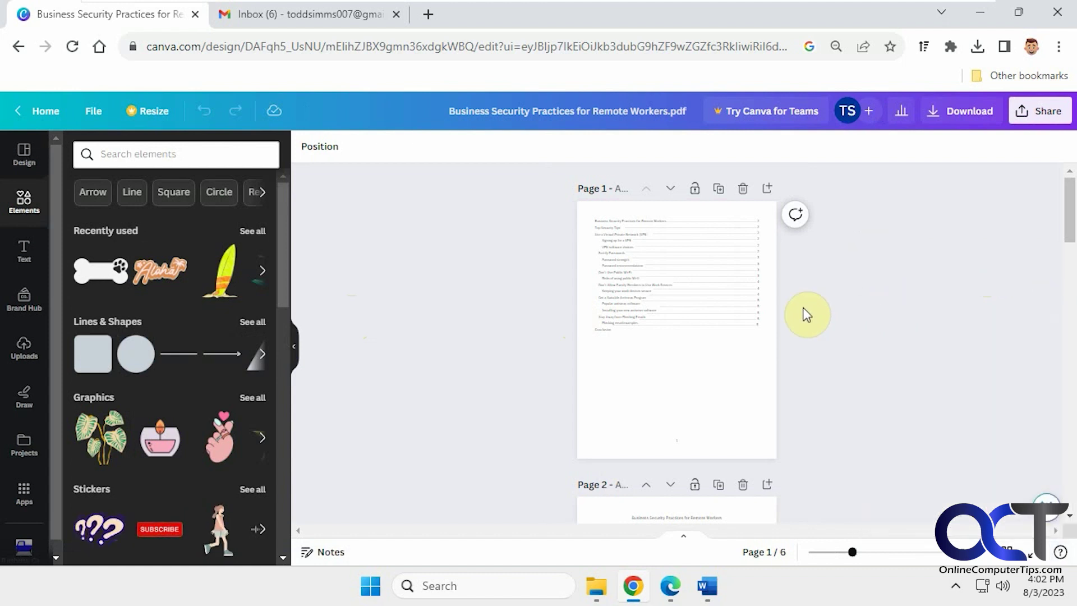
pyautogui.scroll(-5, 852, 326)
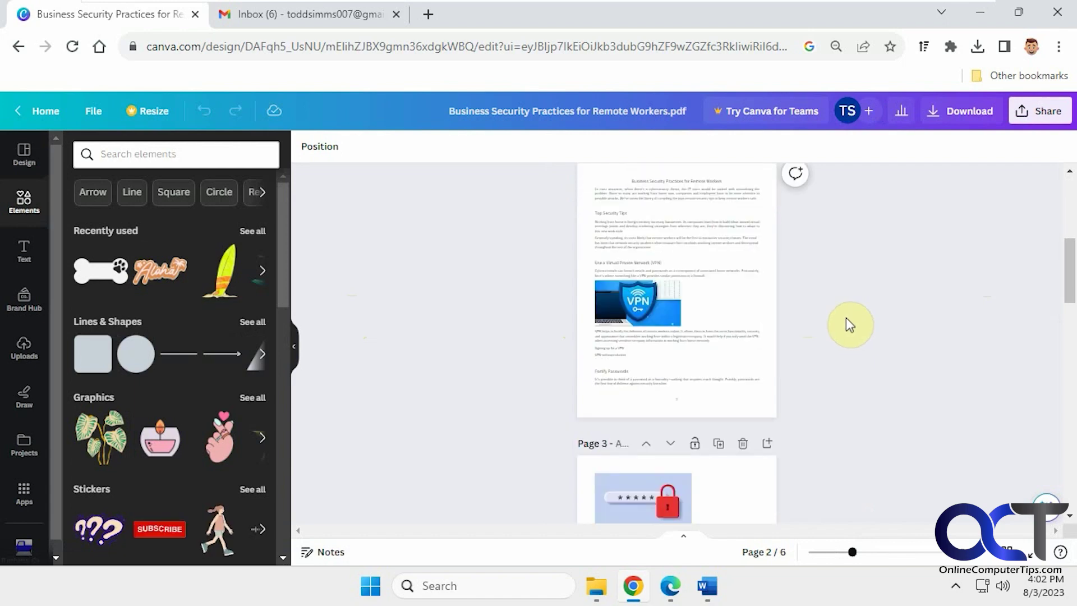
pyautogui.scroll(3, 852, 325)
pyautogui.scroll(1, 852, 325)
pyautogui.scroll(1, 862, 335)
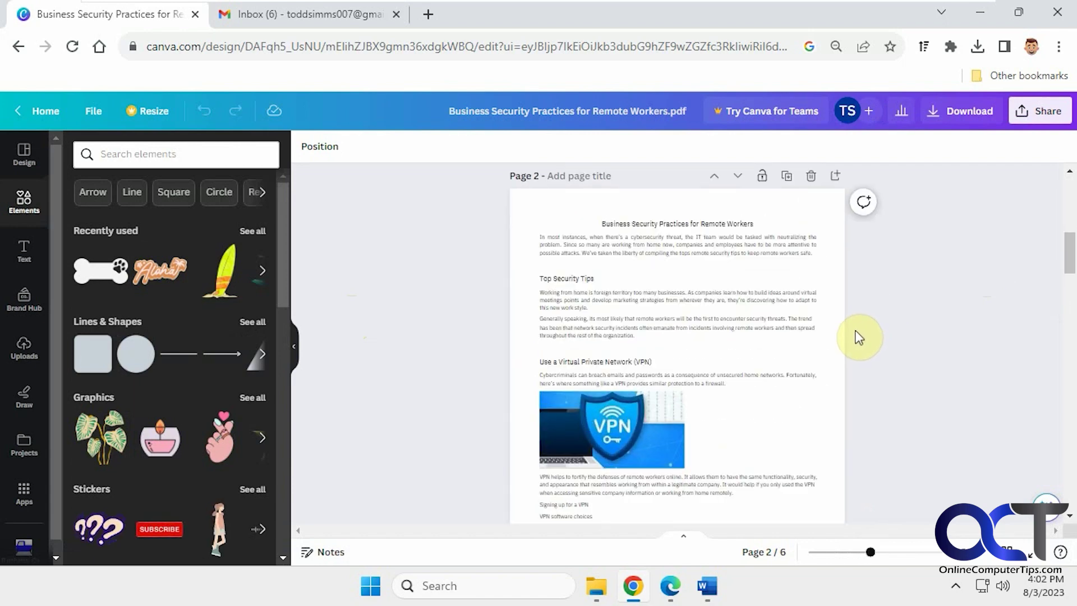
pyautogui.scroll(1, 853, 331)
pyautogui.scroll(-3, 853, 331)
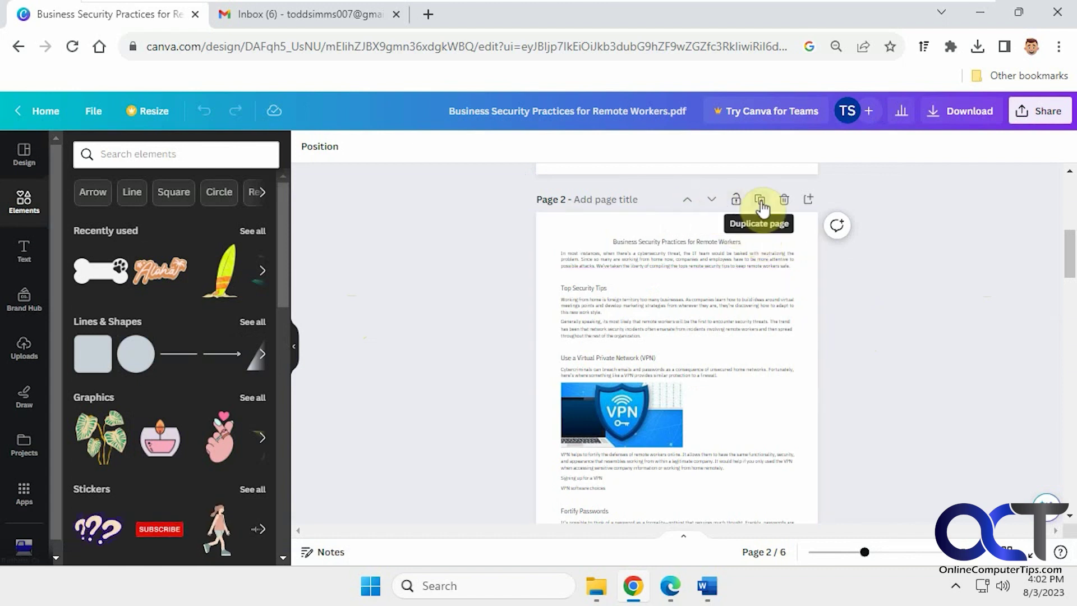
# Duplicate page 2, the VPN section page
pyautogui.click(764, 238)
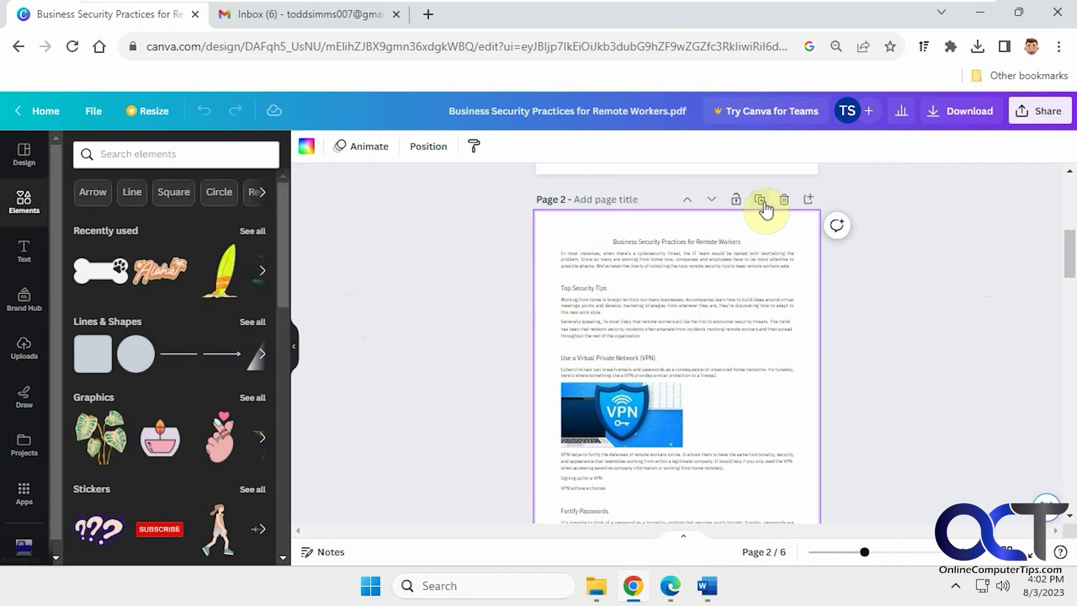
pyautogui.click(760, 201)
pyautogui.scroll(-5, 789, 274)
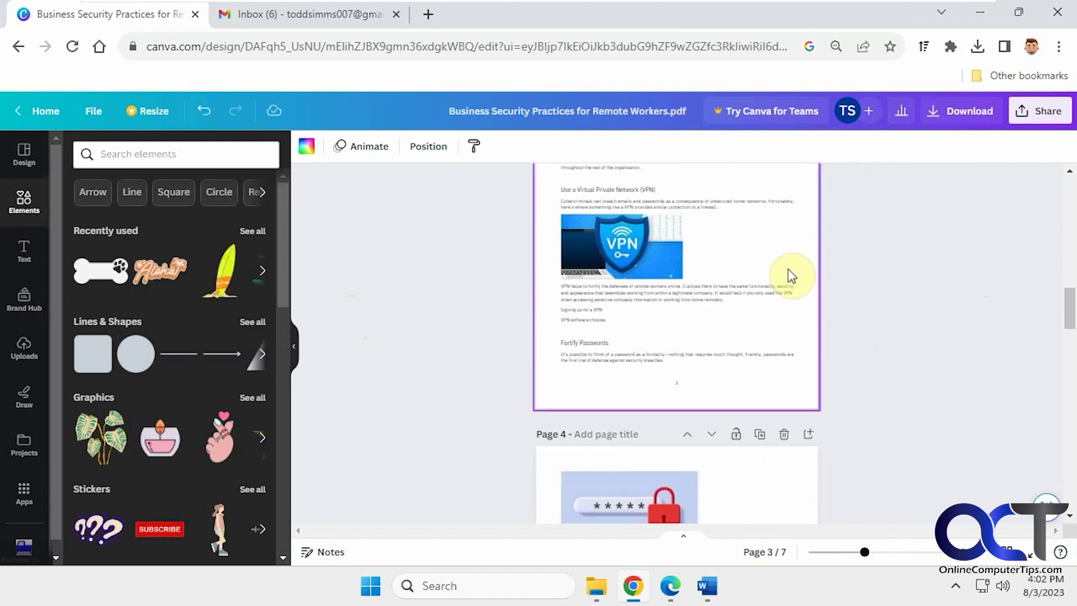
pyautogui.scroll(-5, 765, 325)
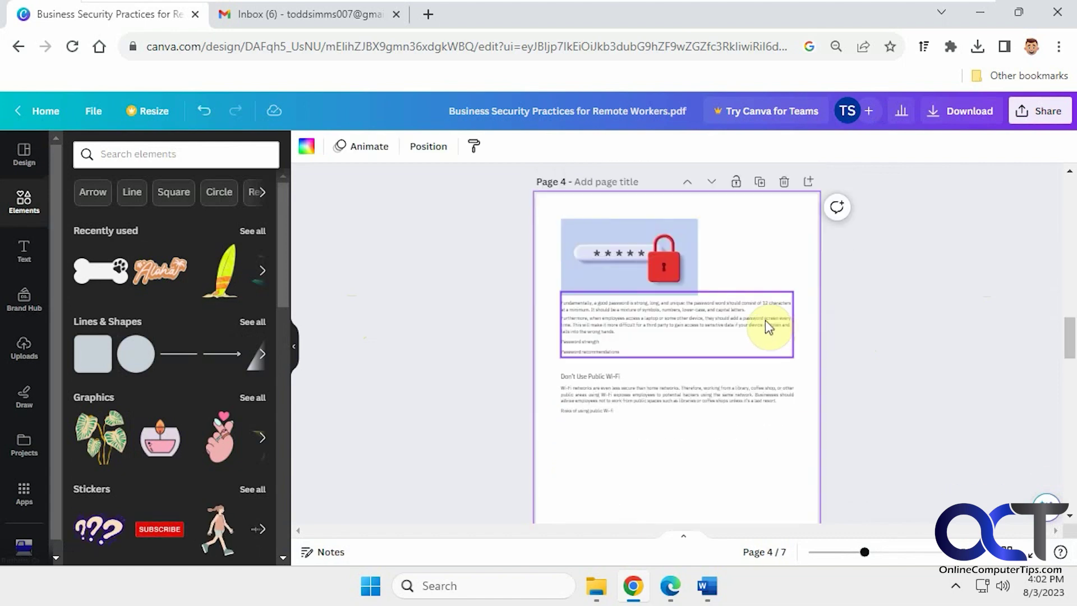
pyautogui.scroll(-5, 724, 207)
# Insert a blank page after page 3, making it page 4
pyautogui.scroll(10, 745, 245)
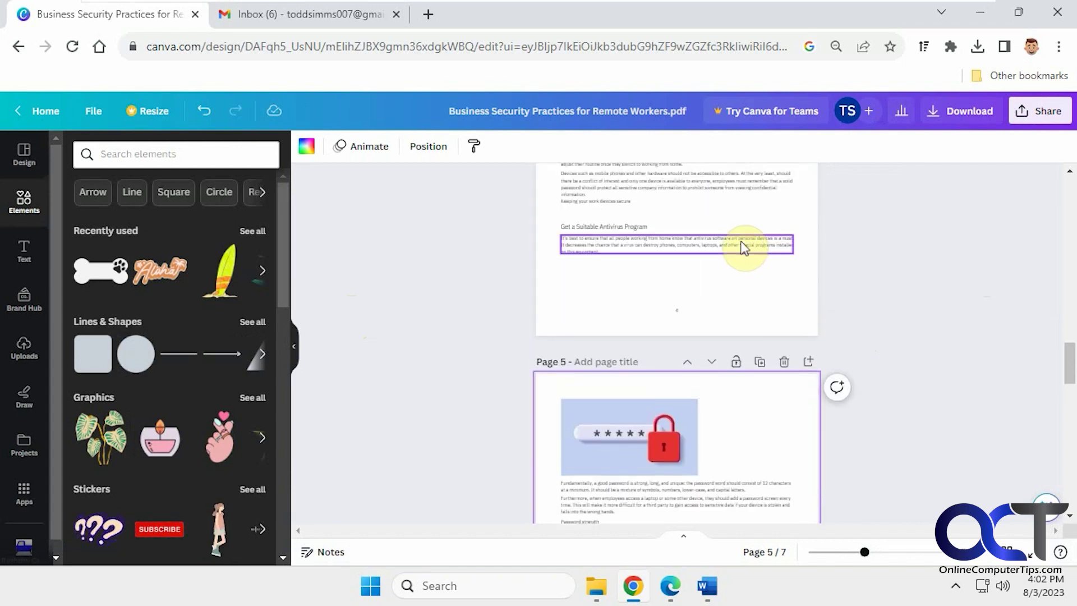
pyautogui.scroll(5, 769, 308)
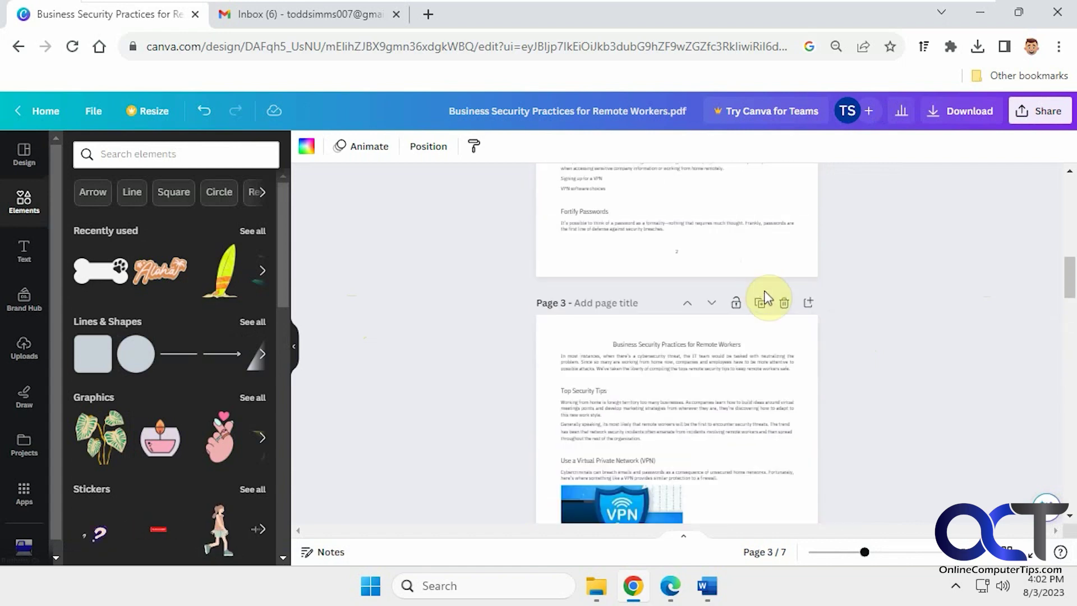
pyautogui.click(810, 305)
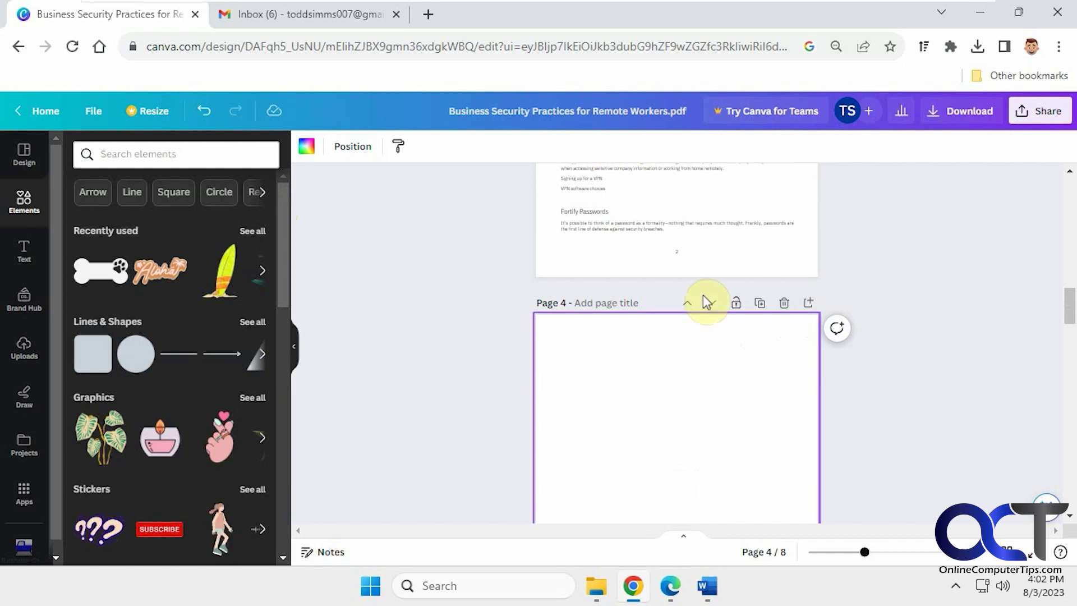
# Browse the uploaded images, videos and audio in Uploads
pyautogui.click(33, 358)
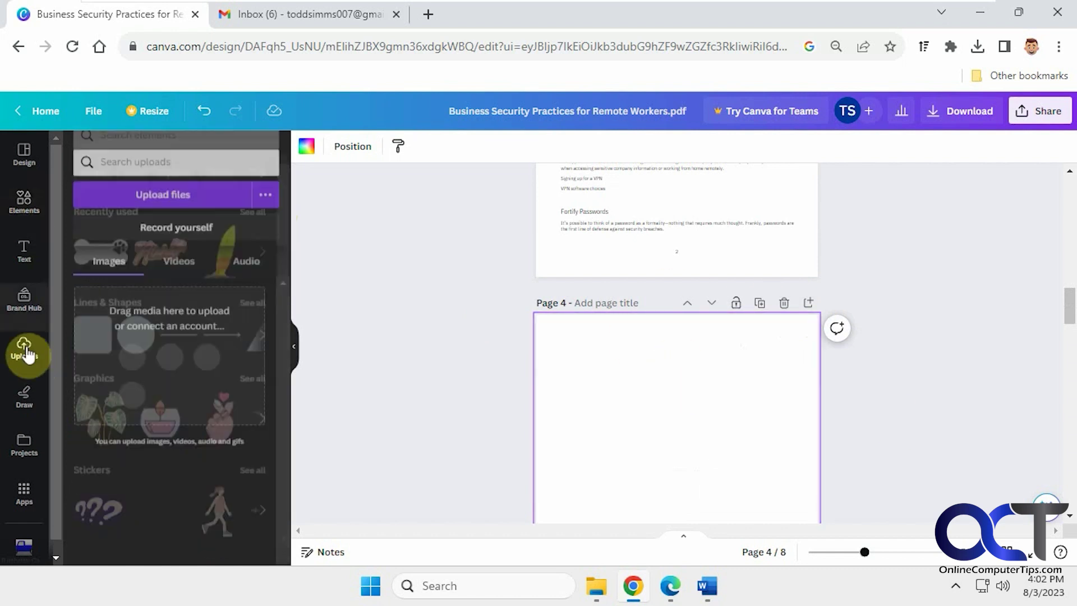
pyautogui.click(116, 266)
pyautogui.click(175, 257)
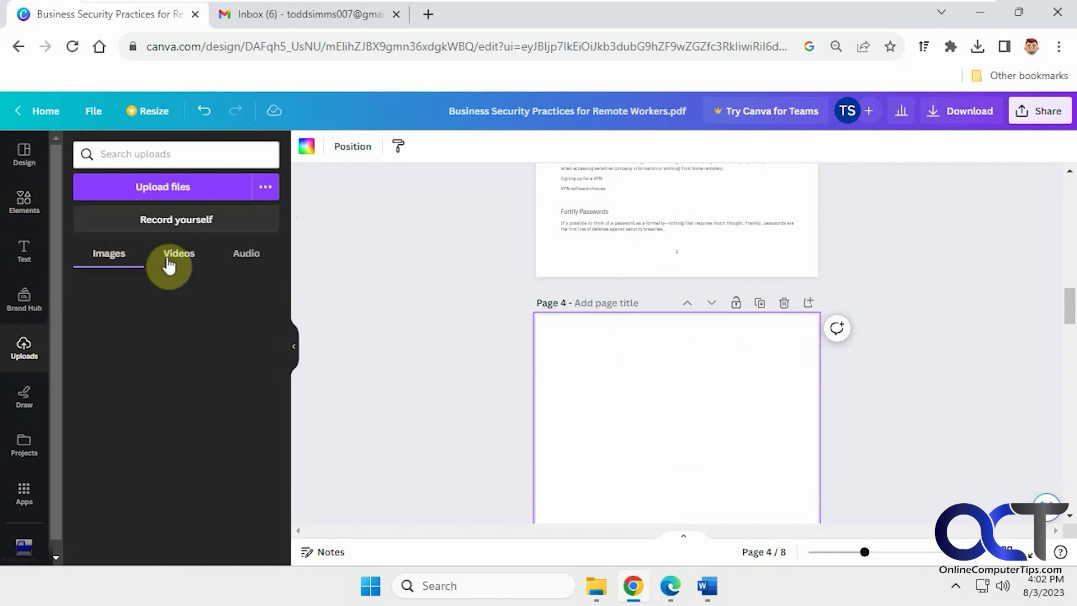
pyautogui.click(244, 259)
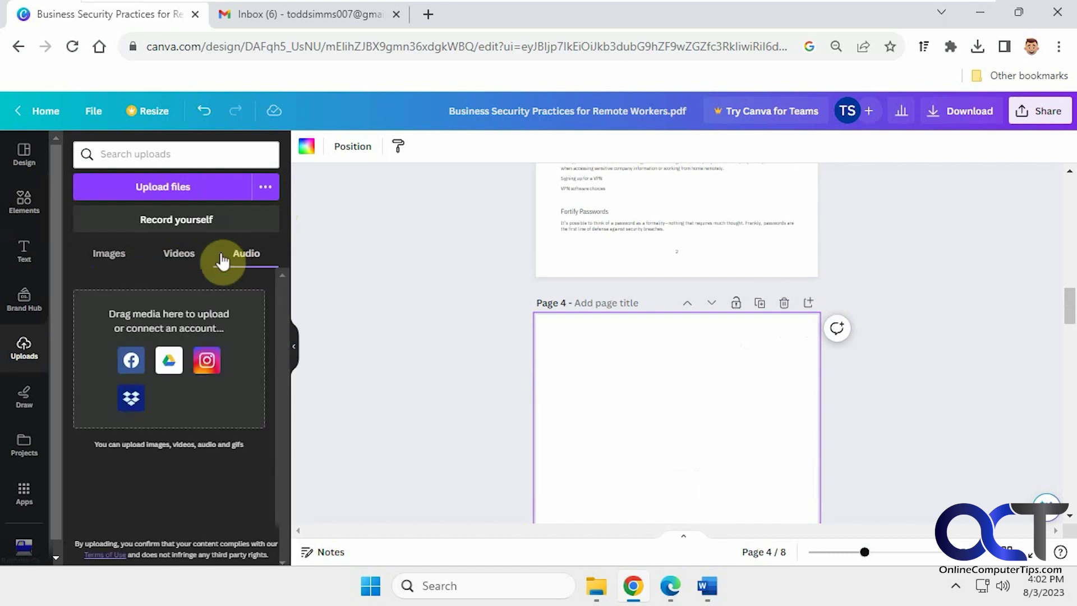
# Show the Projects list and check the imported PDF design's options
pyautogui.click(24, 452)
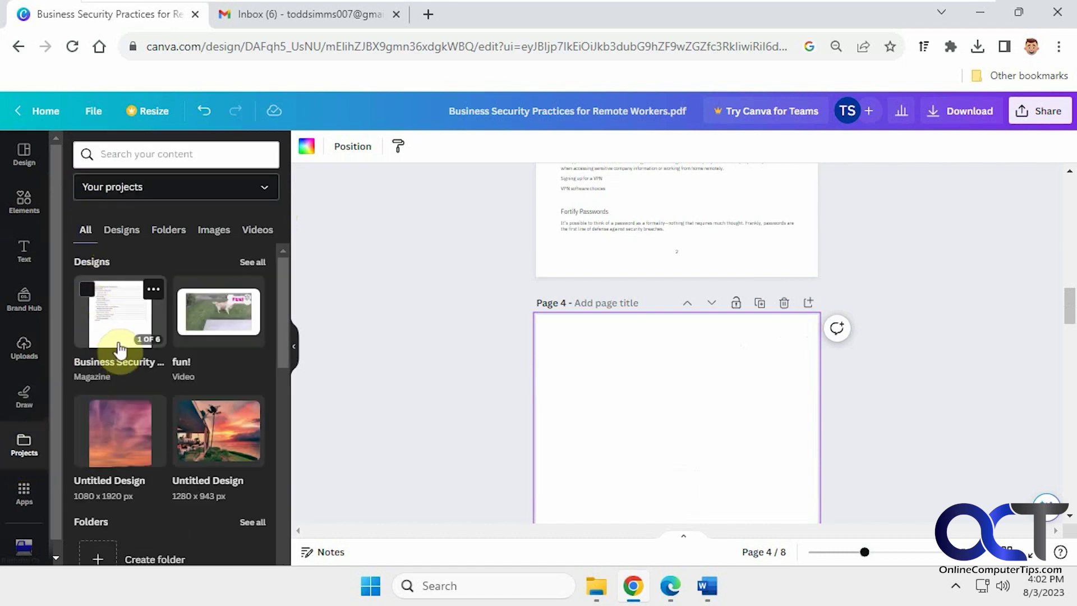
pyautogui.click(153, 289)
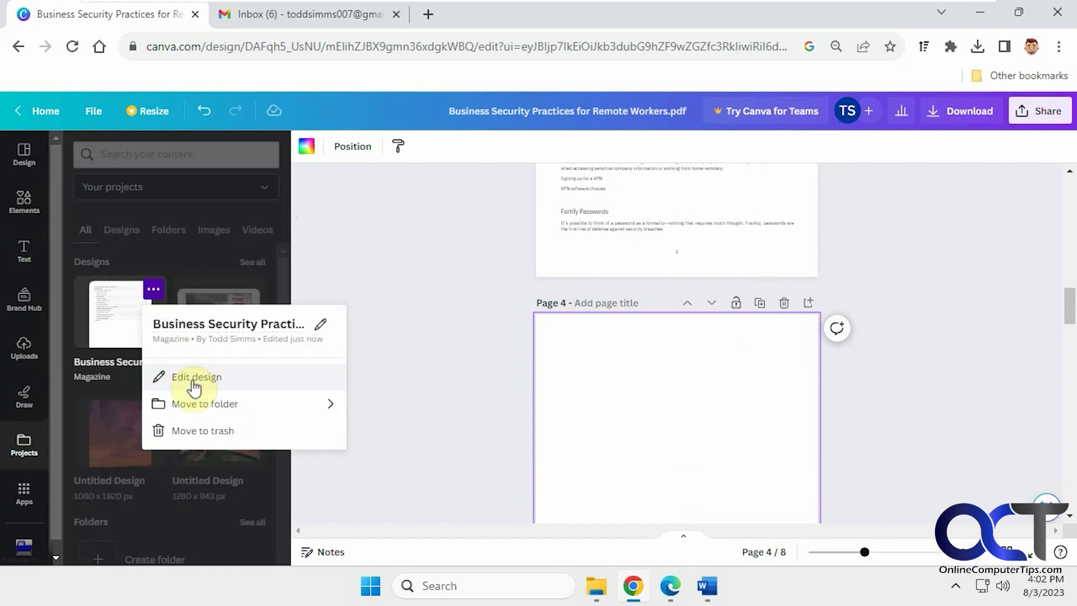
pyautogui.click(691, 349)
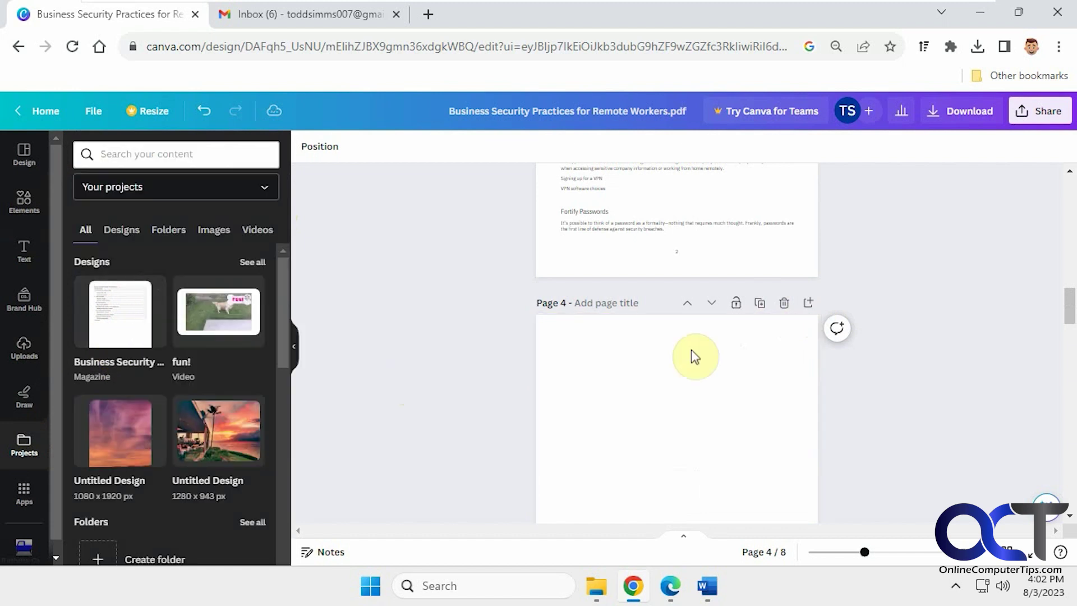
pyautogui.scroll(5, 931, 331)
# Make the 'Use a Virtual Private Network (VPN)' heading red in the Anton font
pyautogui.scroll(3, 721, 317)
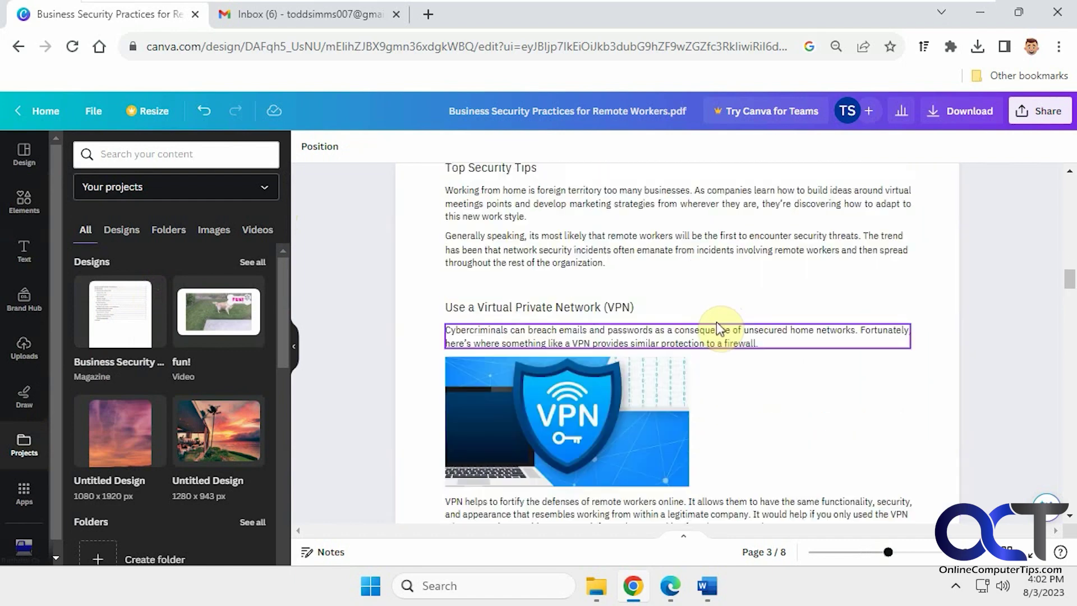
pyautogui.click(631, 308)
pyautogui.doubleClick(629, 306)
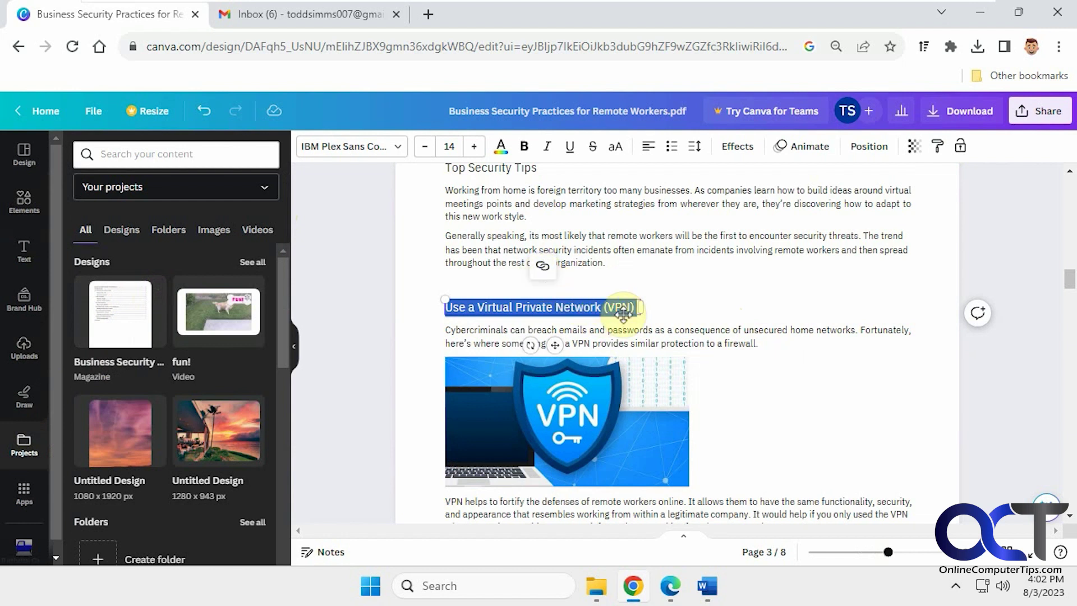
pyautogui.click(398, 149)
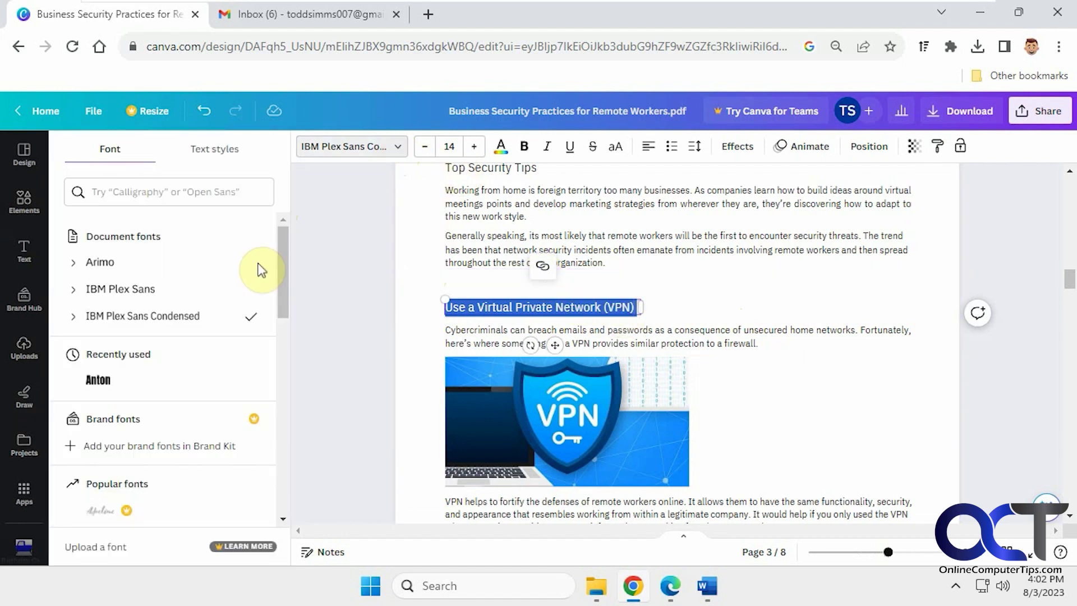
pyautogui.click(125, 383)
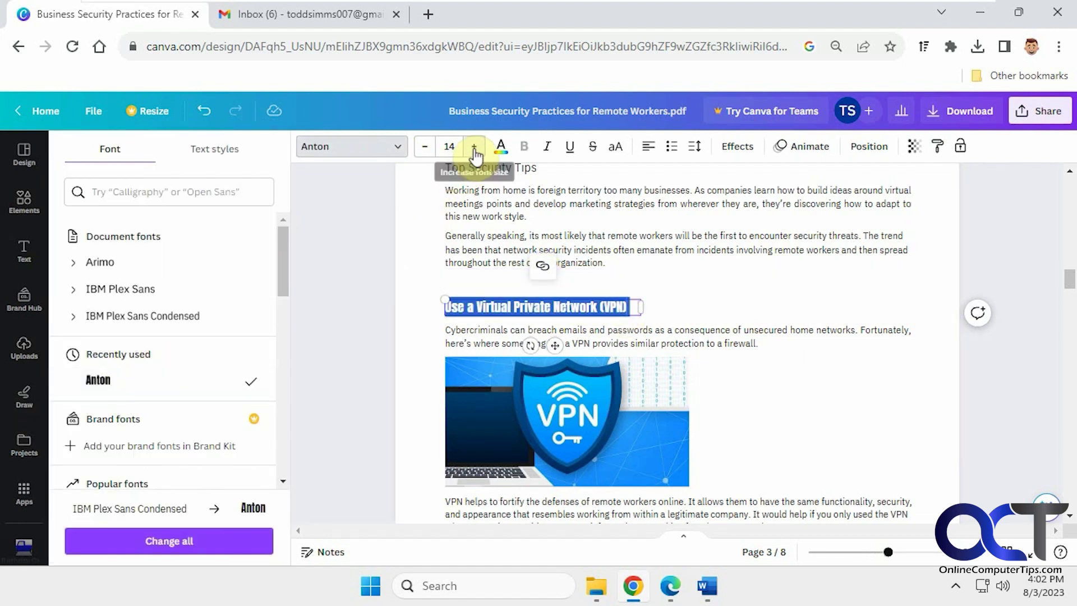
pyautogui.click(500, 147)
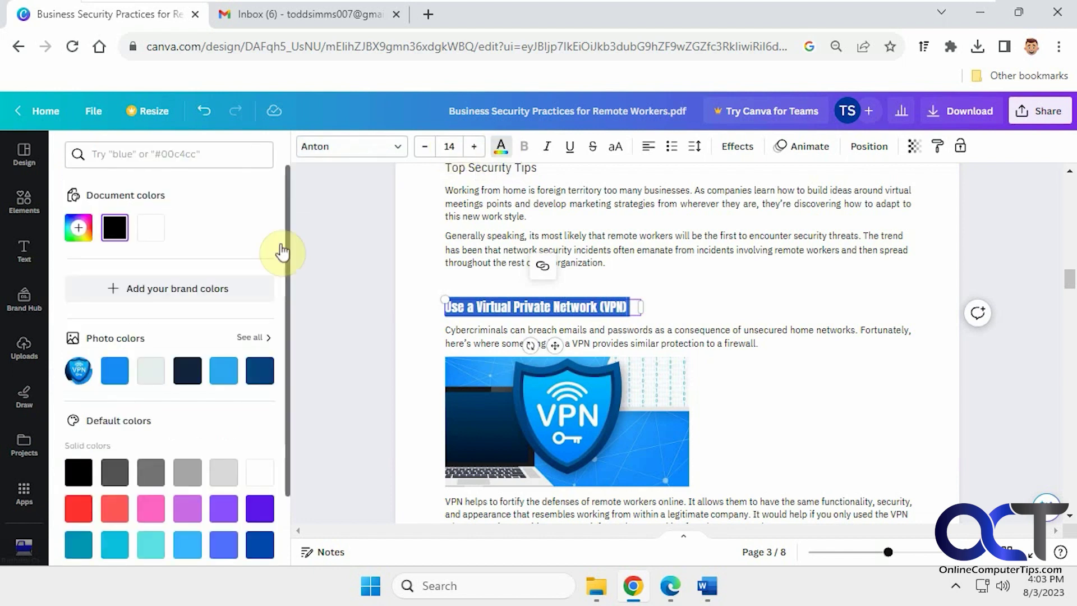
pyautogui.click(78, 510)
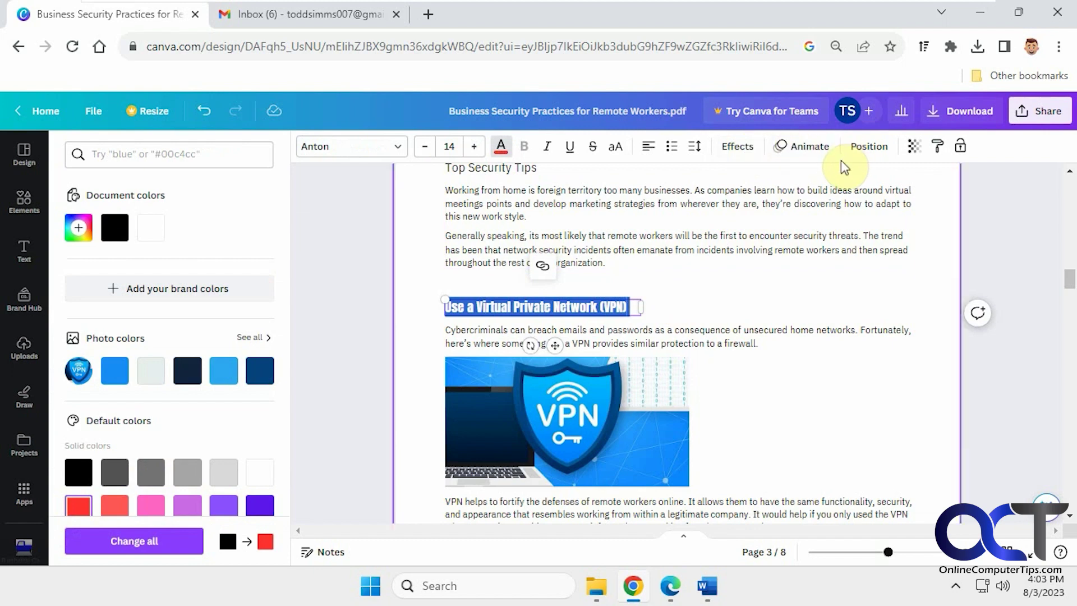
pyautogui.click(865, 291)
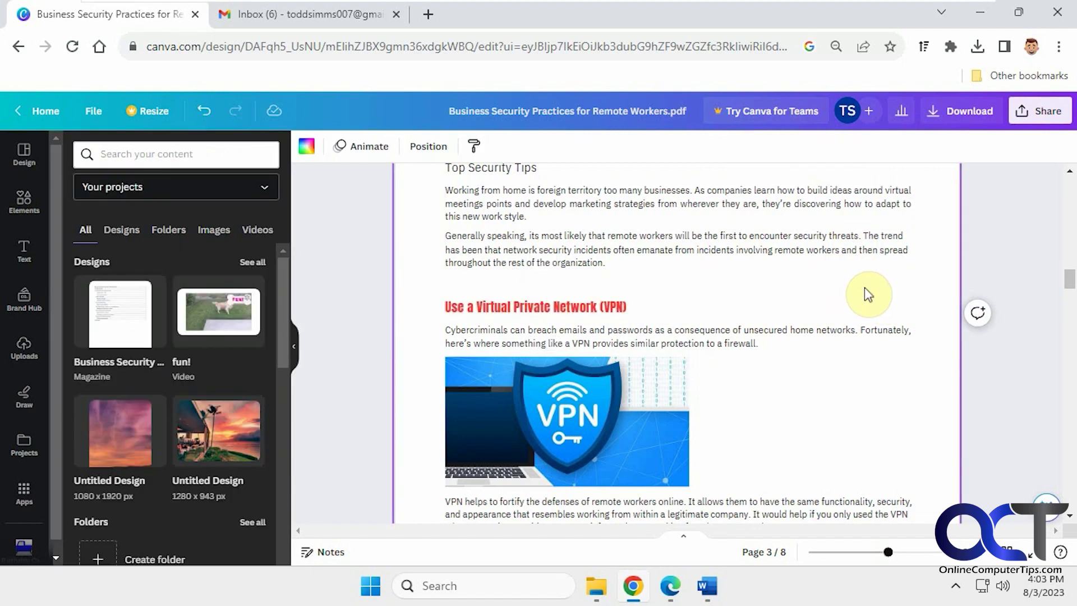
# Replace the period after 'firewall' in the paragraph with '!!!!!!'
pyautogui.click(660, 399)
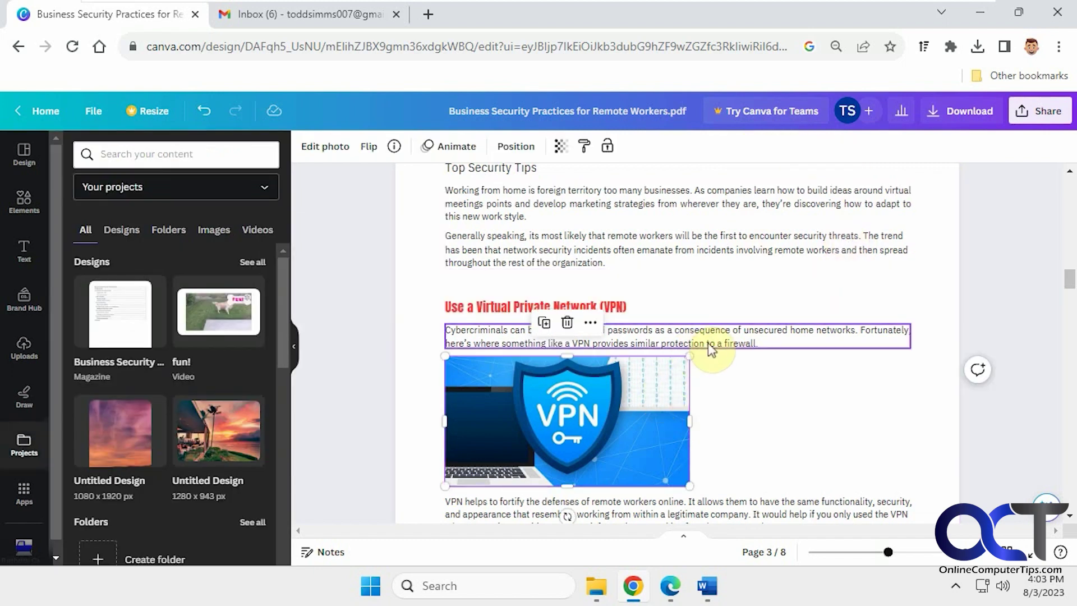
pyautogui.click(731, 340)
pyautogui.doubleClick(730, 331)
pyautogui.click(754, 342)
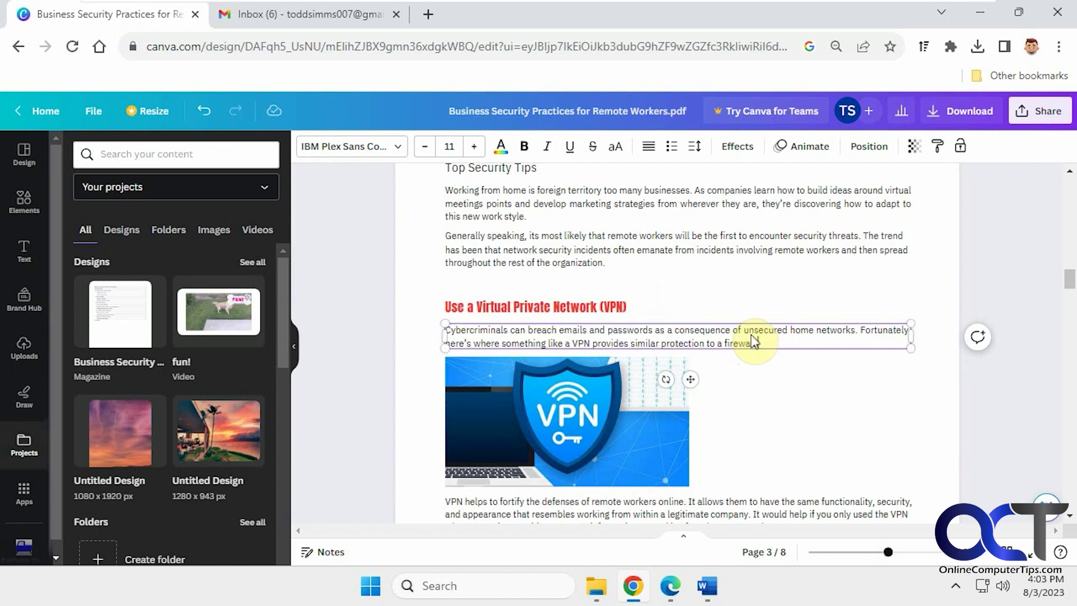
pyautogui.press('BackSpace')
pyautogui.write('!!!!!!')
# Commit the paragraph edit and review the laptop VPN photo's context options
pyautogui.click(773, 376)
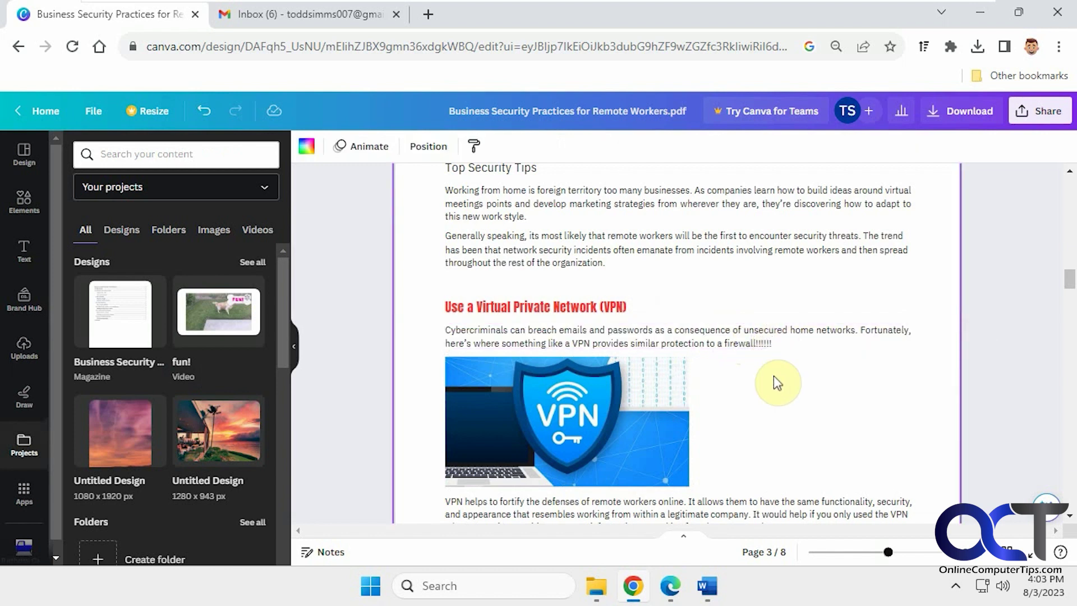
pyautogui.click(593, 415)
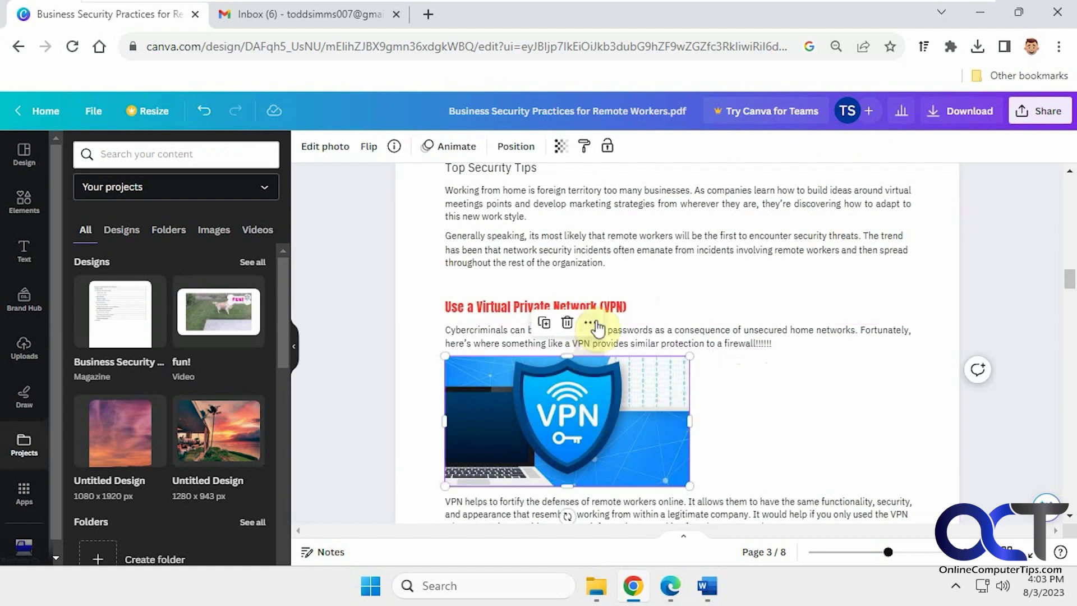
pyautogui.rightClick(591, 406)
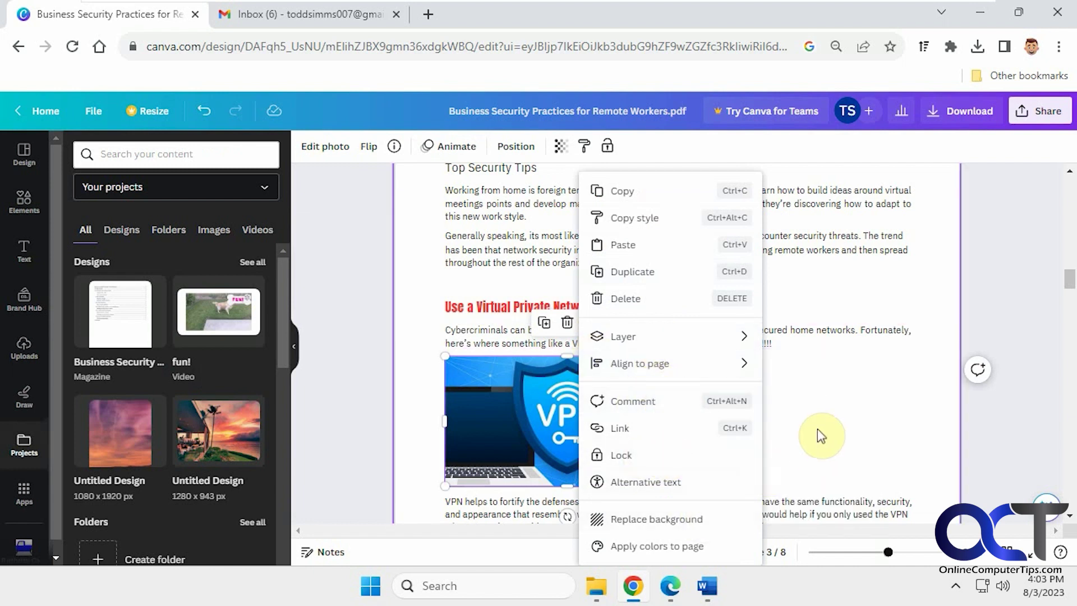
pyautogui.click(823, 398)
# Review the Cybercriminals paragraph's more-options menu, then dismiss it
pyautogui.click(766, 340)
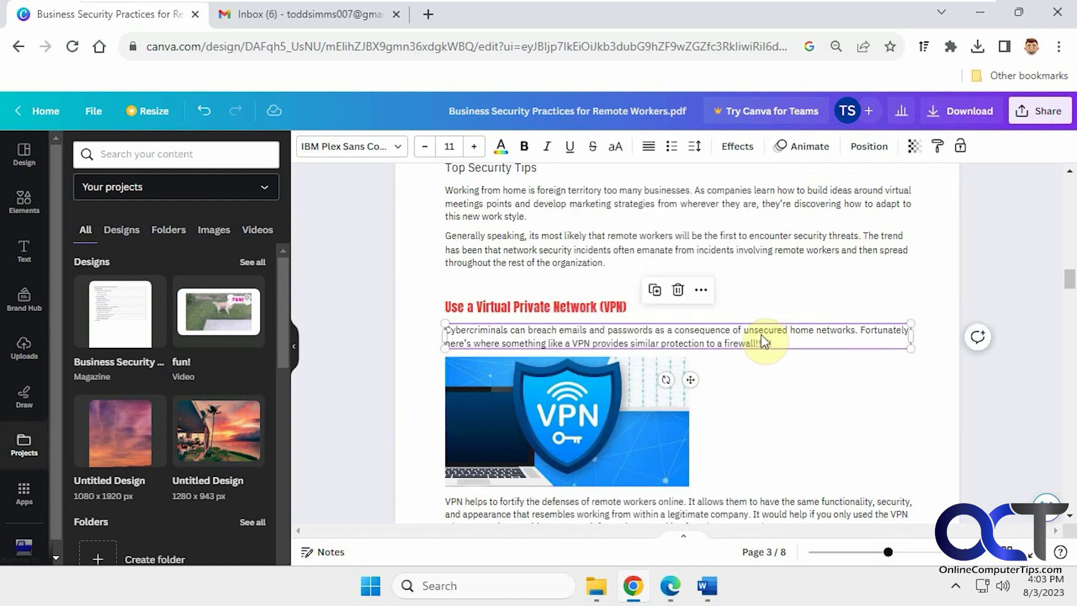
pyautogui.click(700, 291)
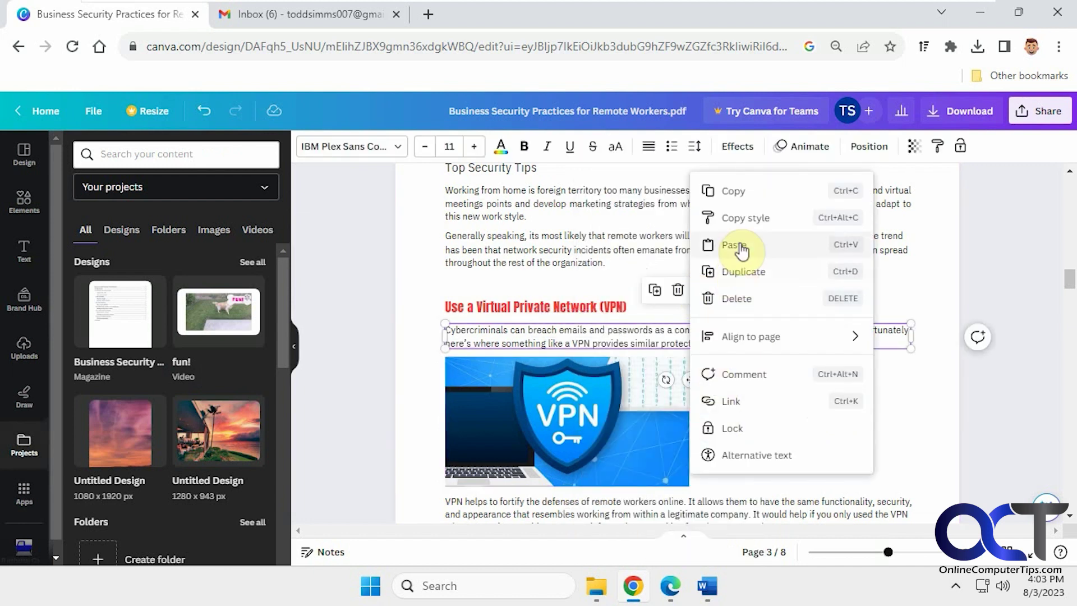
pyautogui.click(926, 427)
# Delete the laptop VPN photo and place the uploaded VPN shield icon on page 3
pyautogui.click(629, 417)
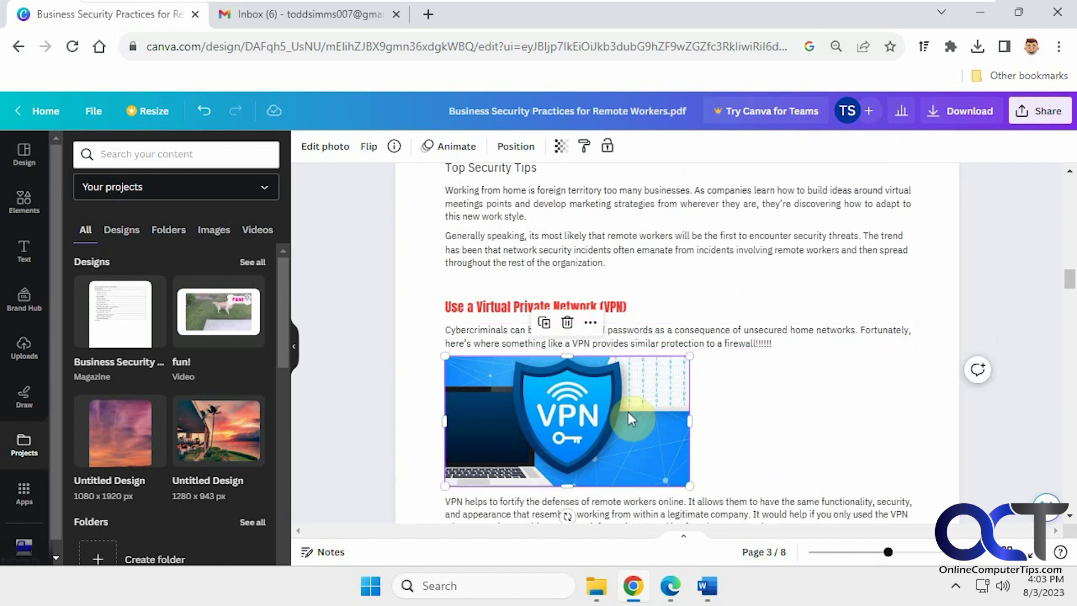
pyautogui.click(567, 322)
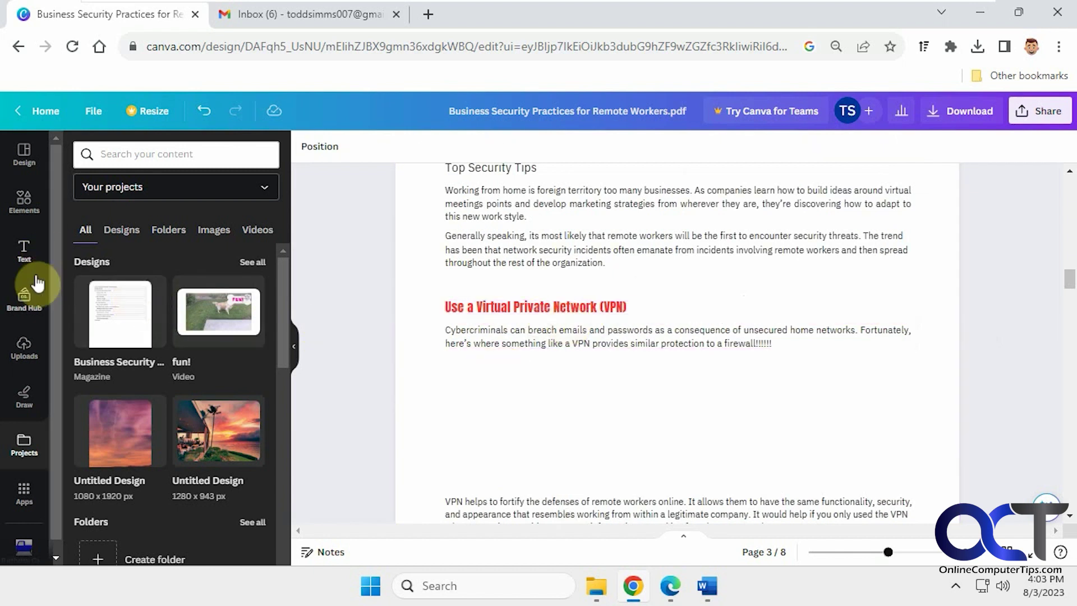
pyautogui.click(24, 348)
pyautogui.click(110, 253)
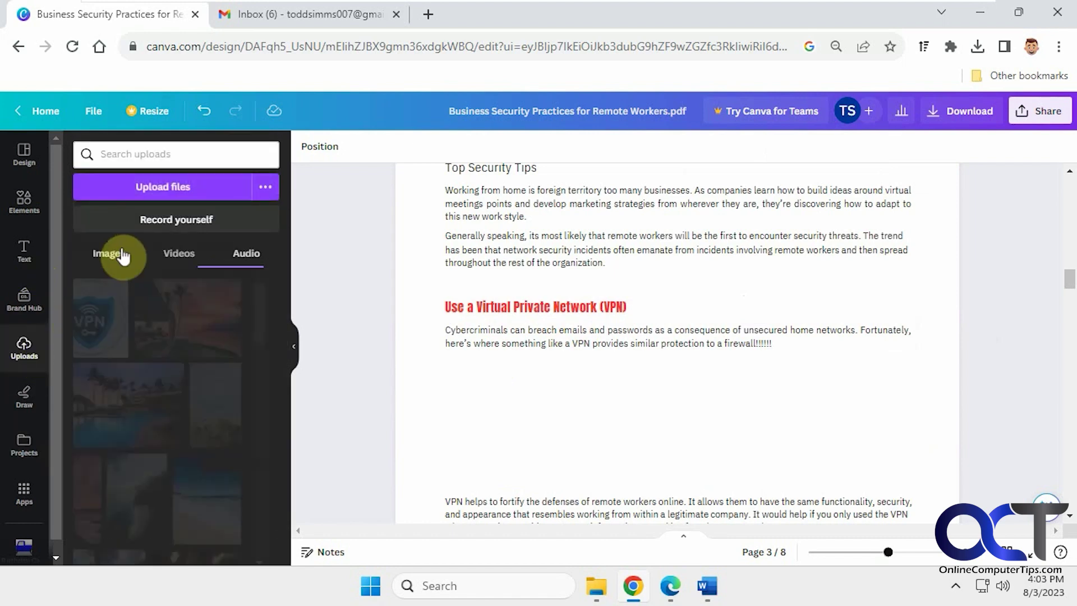
pyautogui.moveTo(128, 288); pyautogui.dragTo(684, 387)
# Shrink the shield icon and align it left beneath the firewall paragraph
pyautogui.moveTo(763, 460); pyautogui.dragTo(505, 418)
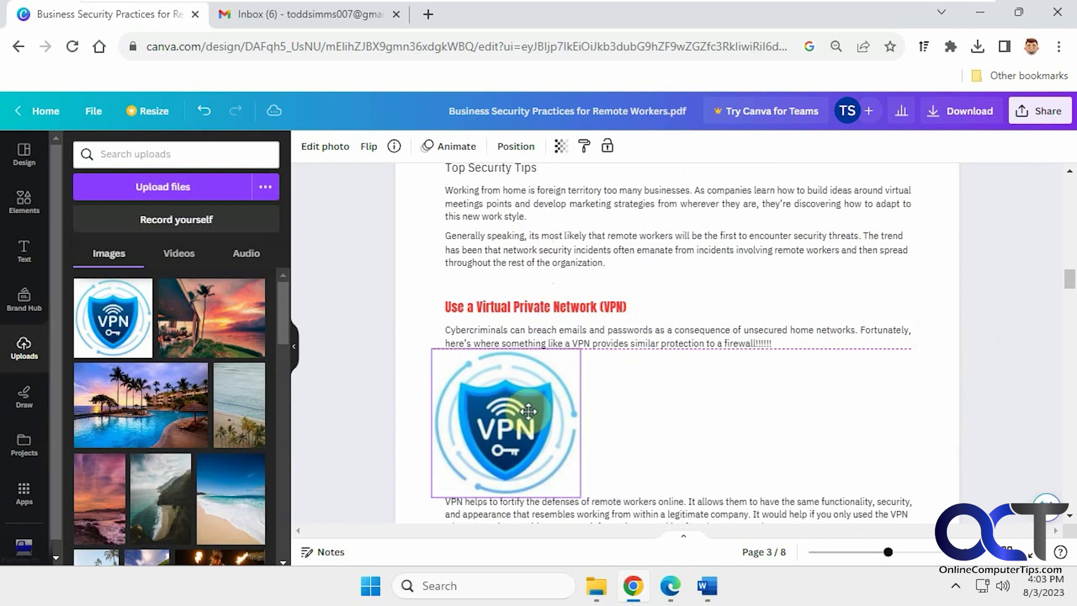
pyautogui.moveTo(578, 496); pyautogui.dragTo(537, 454)
pyautogui.moveTo(480, 390); pyautogui.dragTo(496, 406)
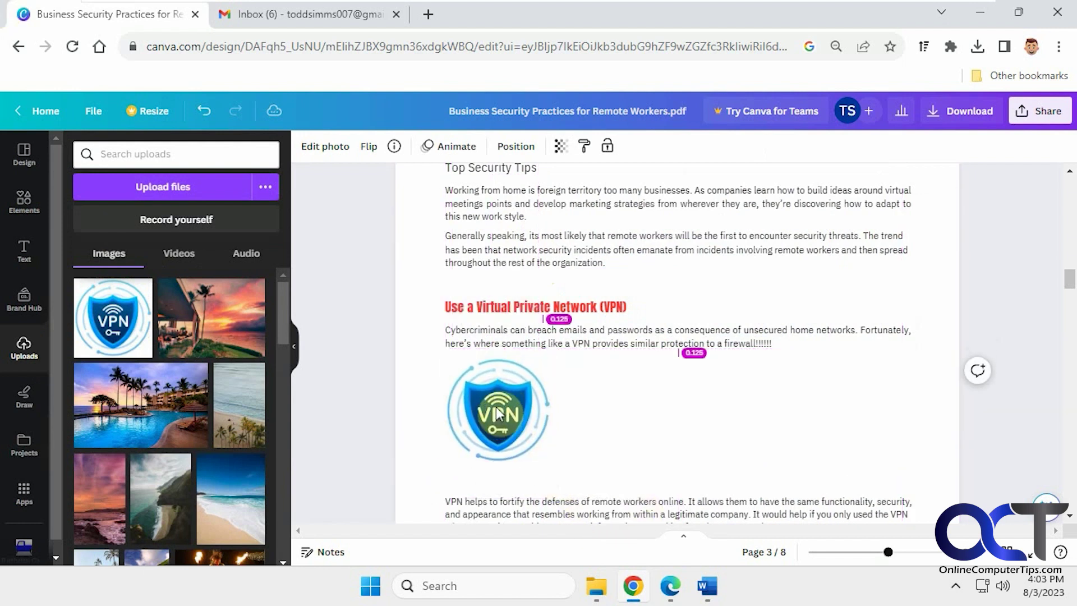
pyautogui.click(868, 390)
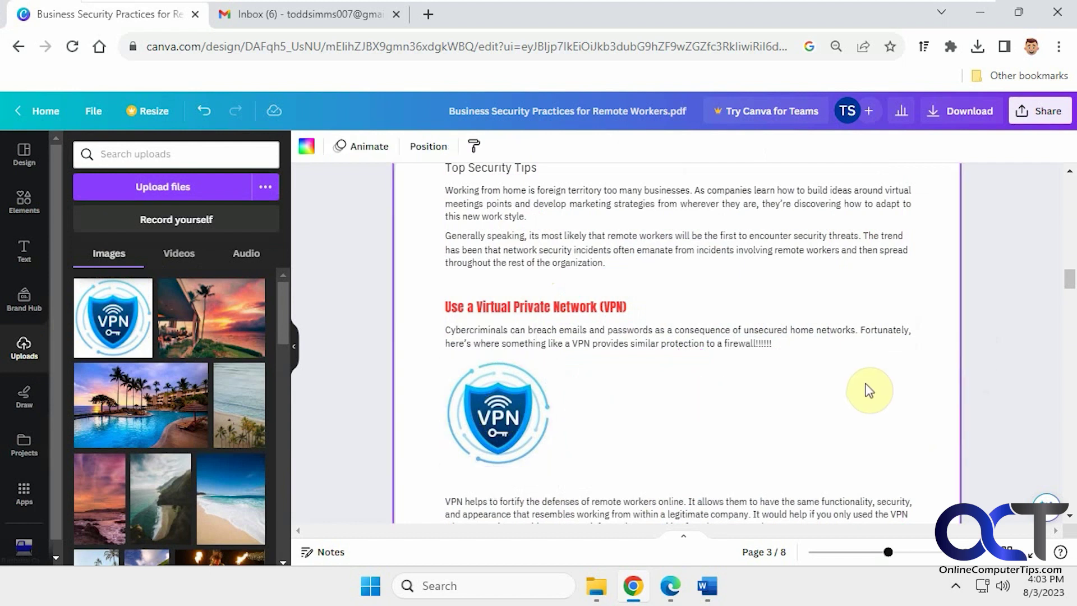
# Download all 8 pages as a PDF Standard file
pyautogui.click(967, 113)
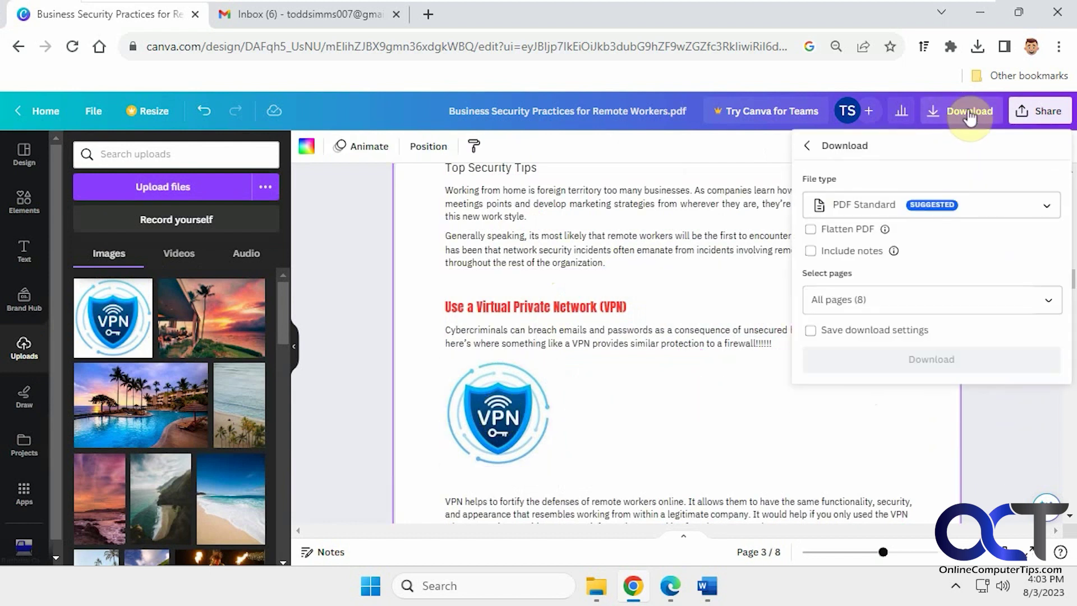
pyautogui.click(969, 212)
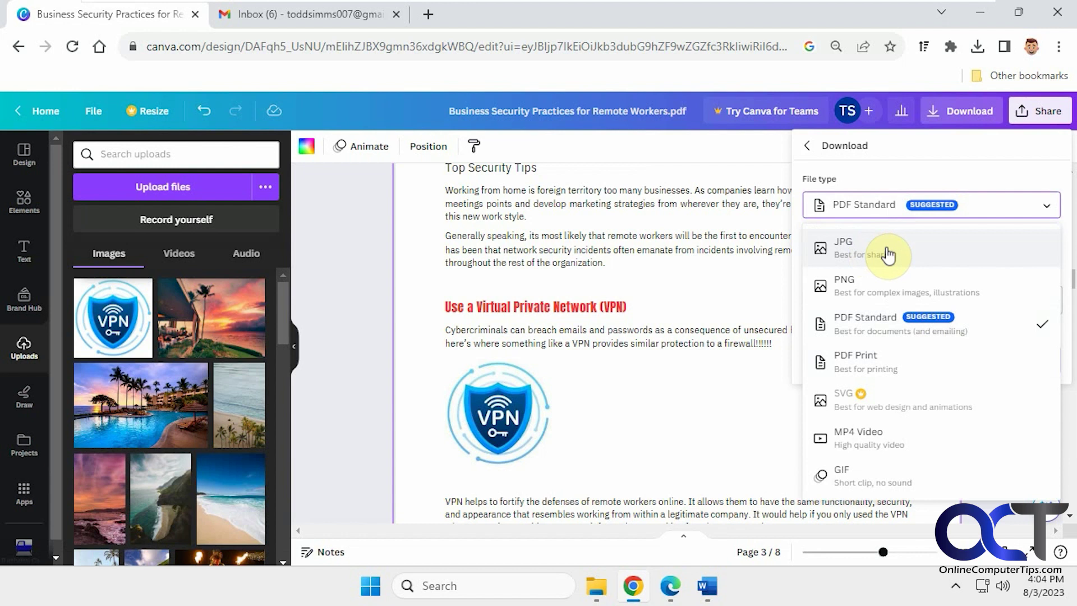
pyautogui.click(965, 170)
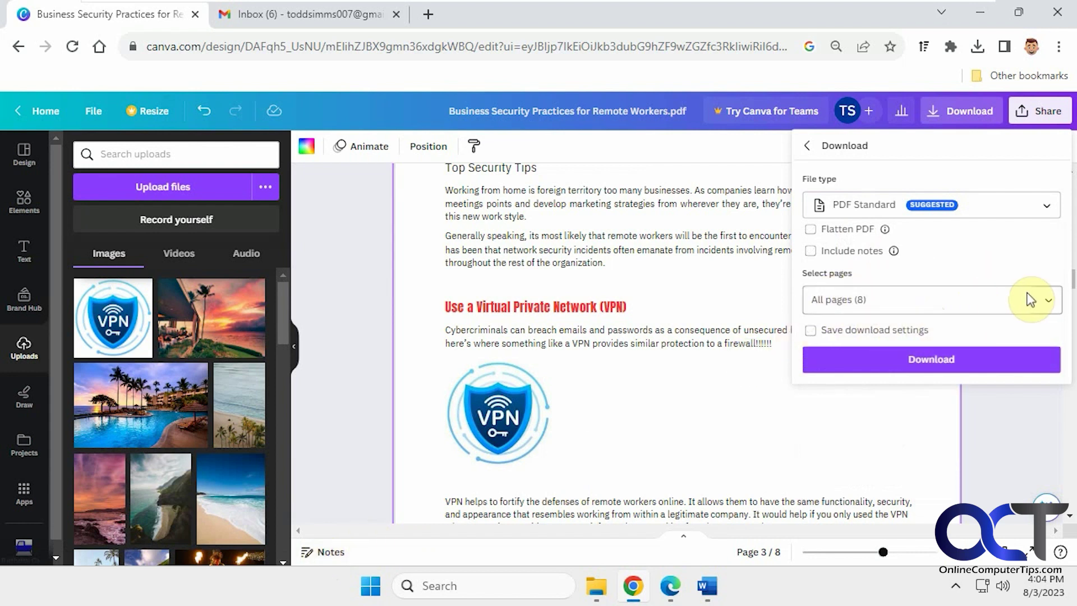
pyautogui.click(938, 363)
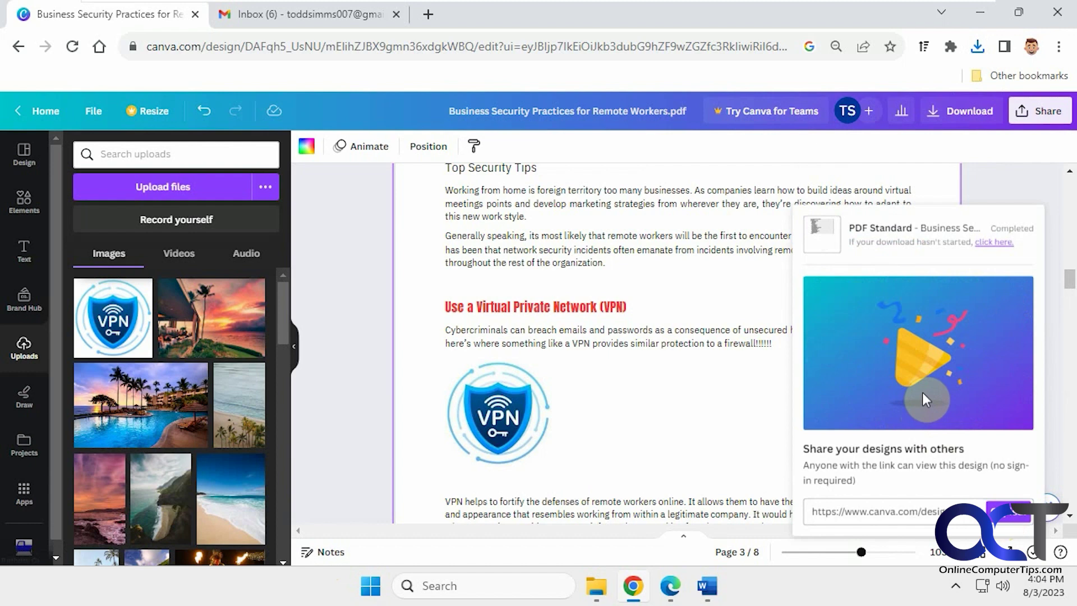
# Open the downloaded Business Security PDF from Downloads in Adobe Acrobat
pyautogui.moveTo(598, 599)
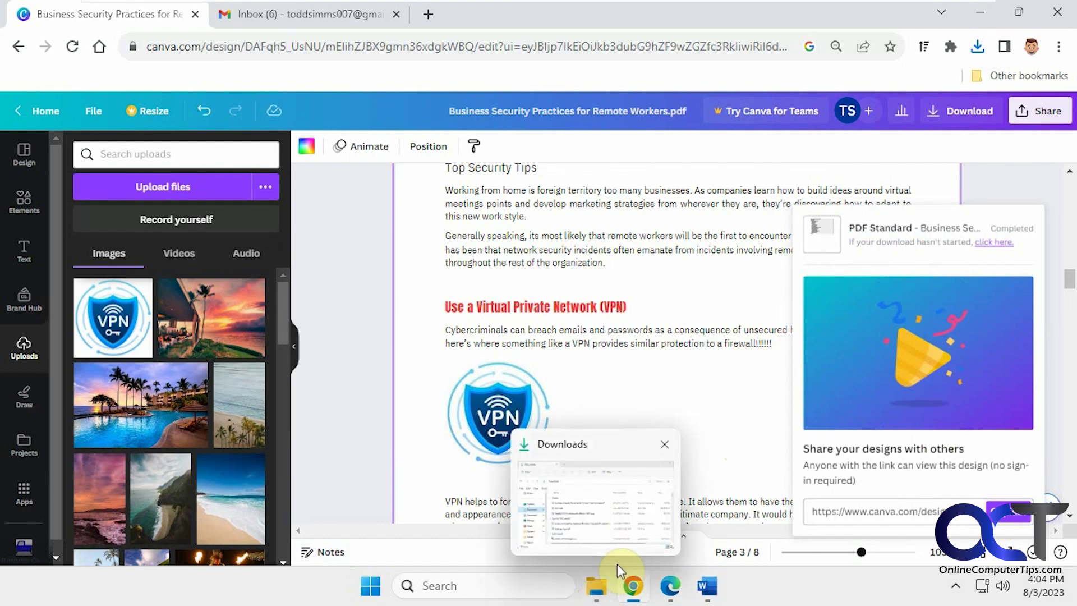
pyautogui.click(599, 591)
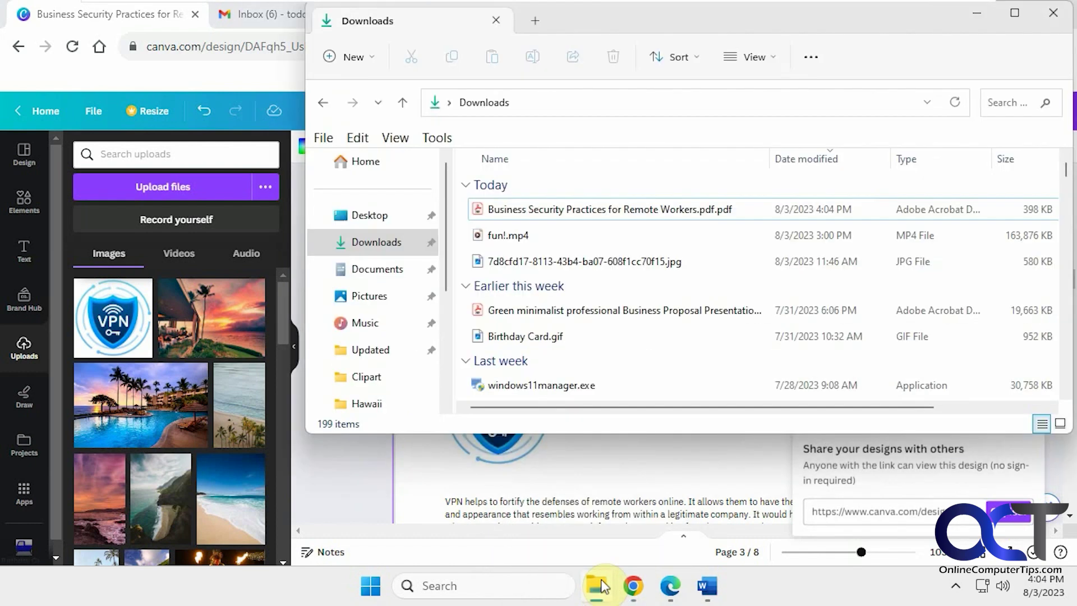
pyautogui.click(563, 216)
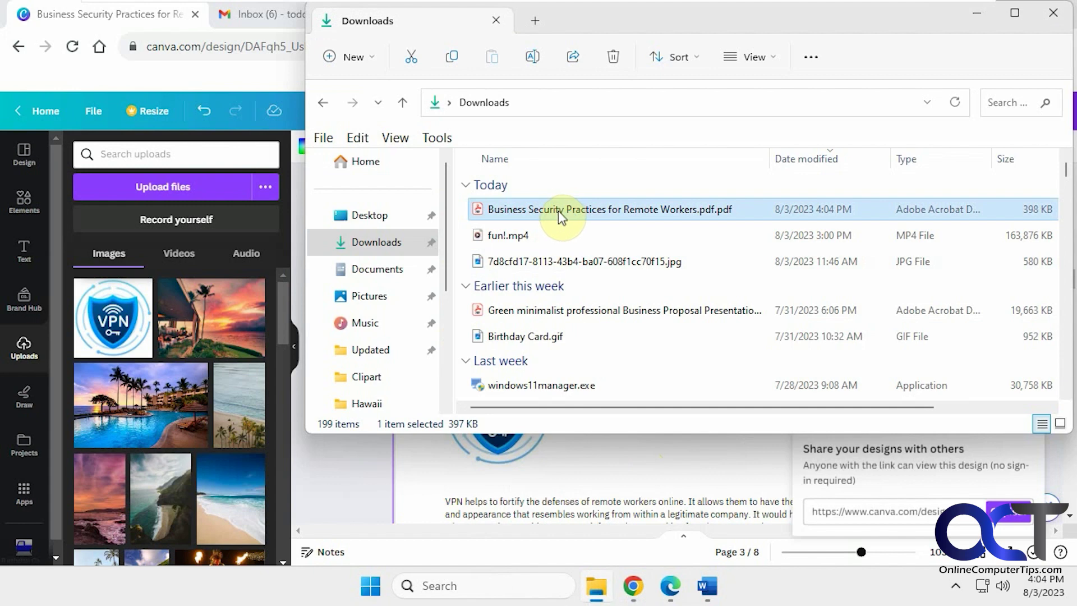
pyautogui.doubleClick(557, 211)
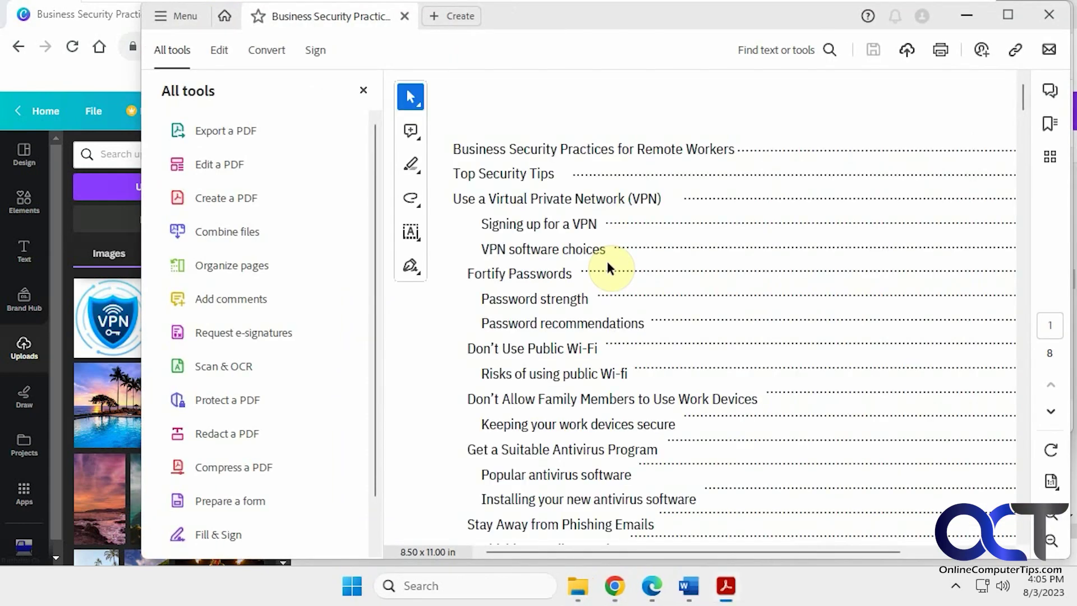
# Hide the tools pane and check the 'firewall!!!!!!' text and shield icon
pyautogui.scroll(-10, 607, 269)
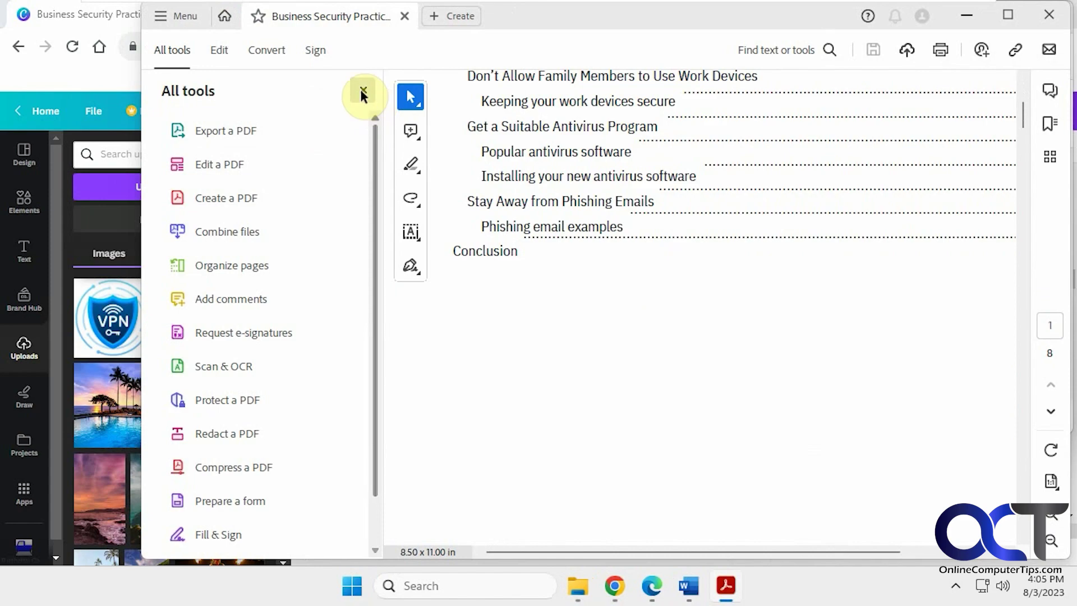
pyautogui.click(363, 90)
pyautogui.scroll(-15, 583, 286)
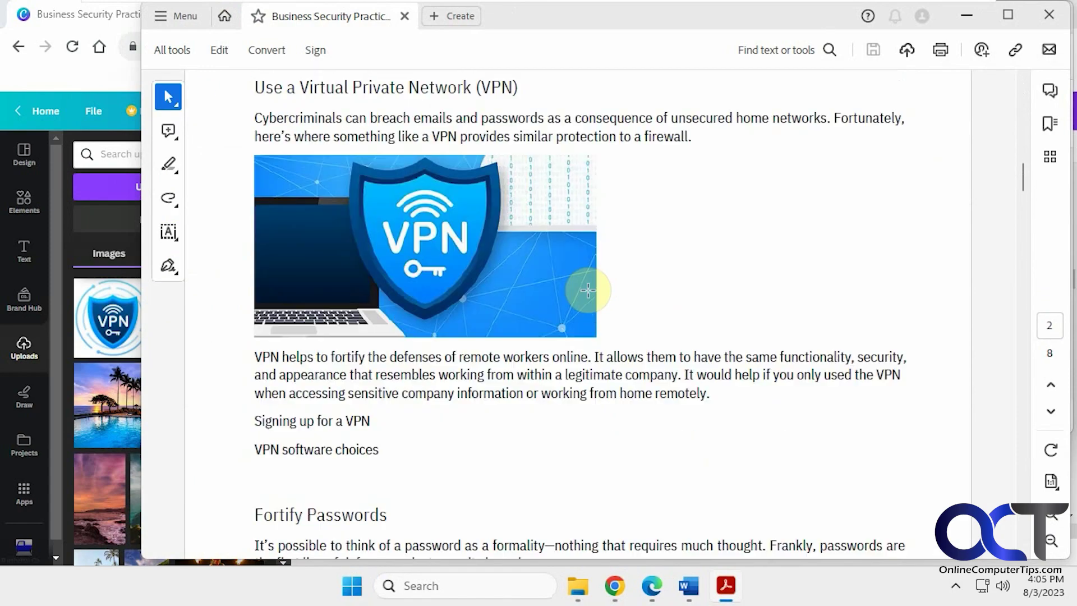
pyautogui.scroll(-13, 589, 295)
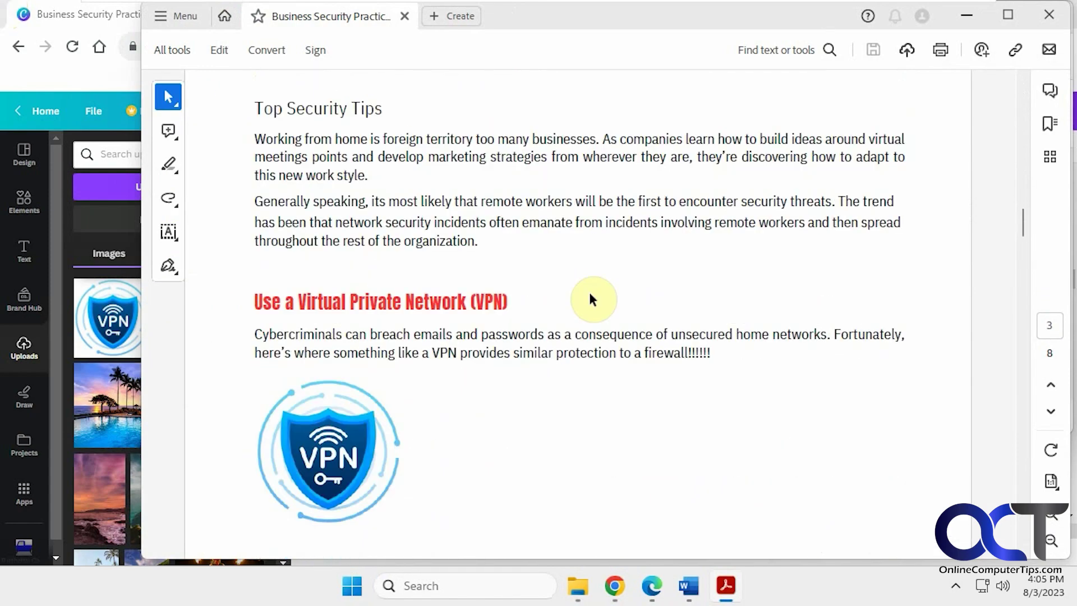
pyautogui.scroll(1, 589, 292)
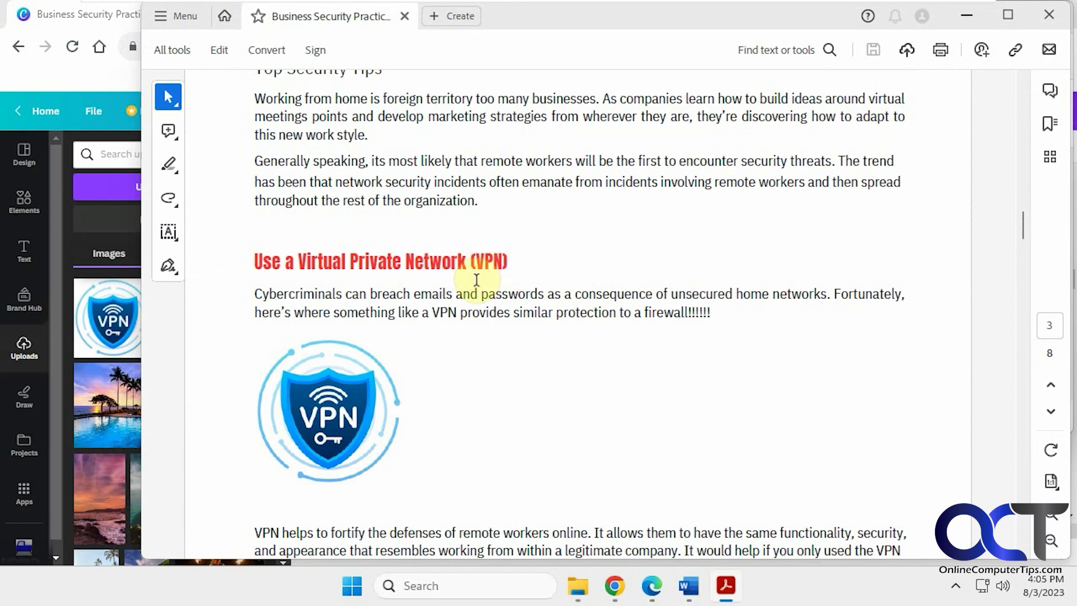
pyautogui.moveTo(710, 312); pyautogui.dragTo(662, 312)
pyautogui.click(327, 400)
# Scroll through the remaining pages, then close Acrobat
pyautogui.scroll(-20, 485, 372)
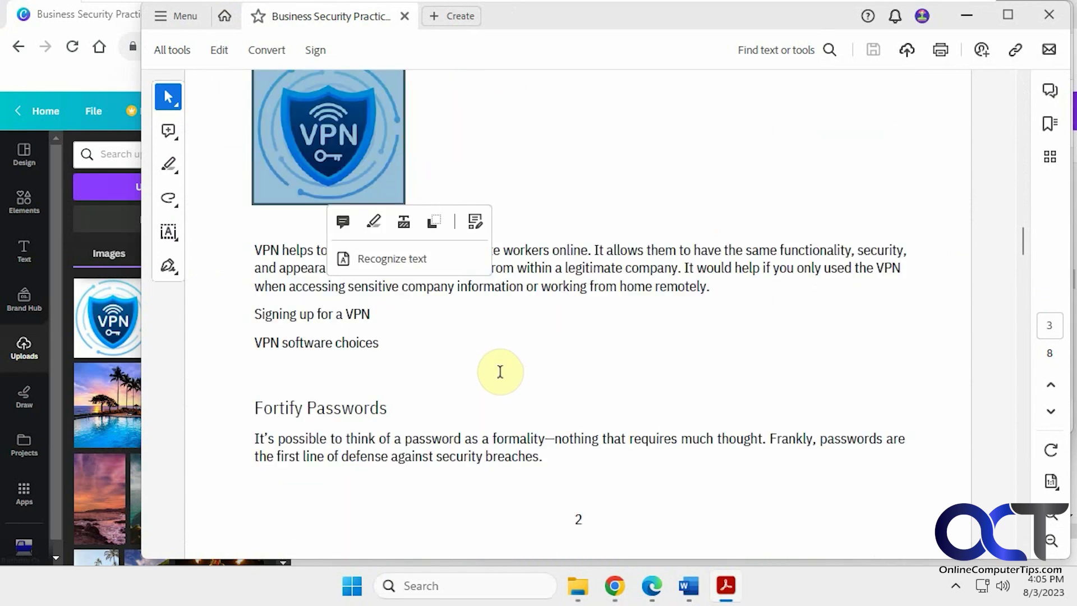
pyautogui.scroll(-1, 522, 373)
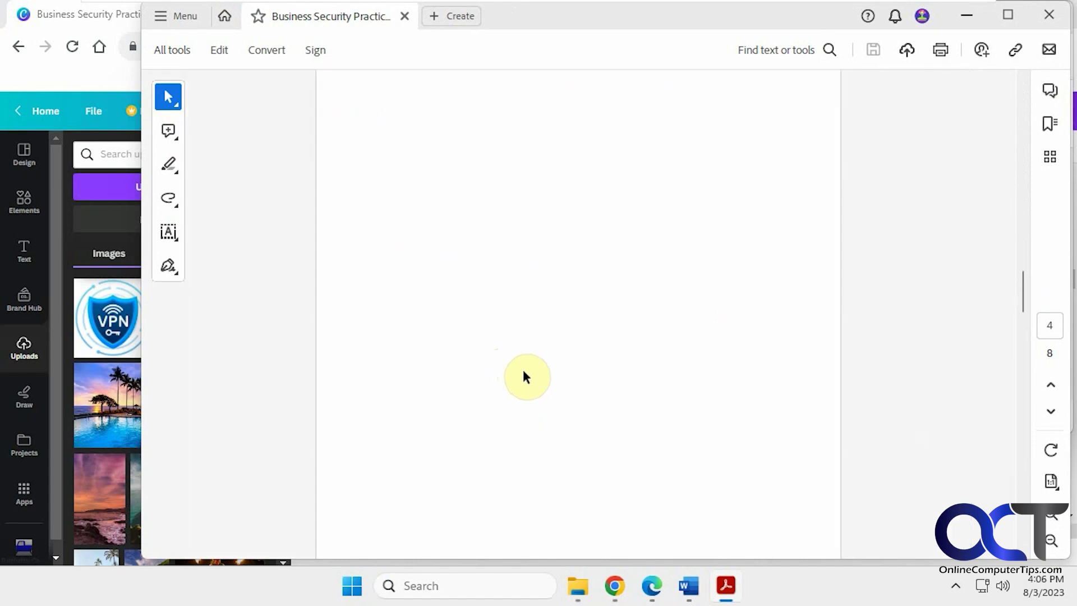
pyautogui.scroll(-5, 522, 370)
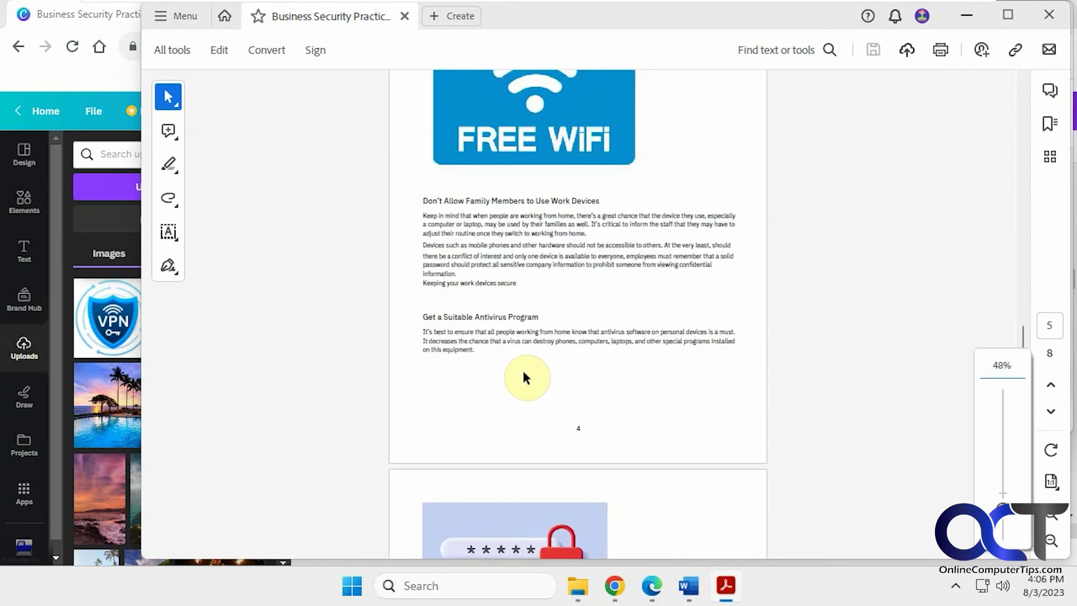
pyautogui.scroll(2, 522, 371)
pyautogui.scroll(12, 522, 370)
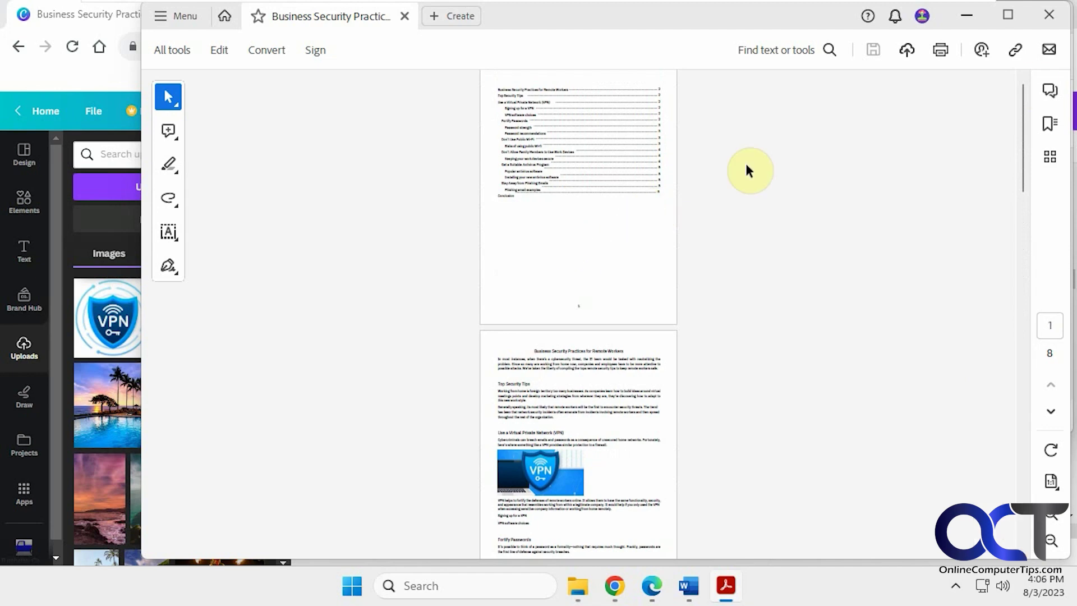
pyautogui.click(1051, 17)
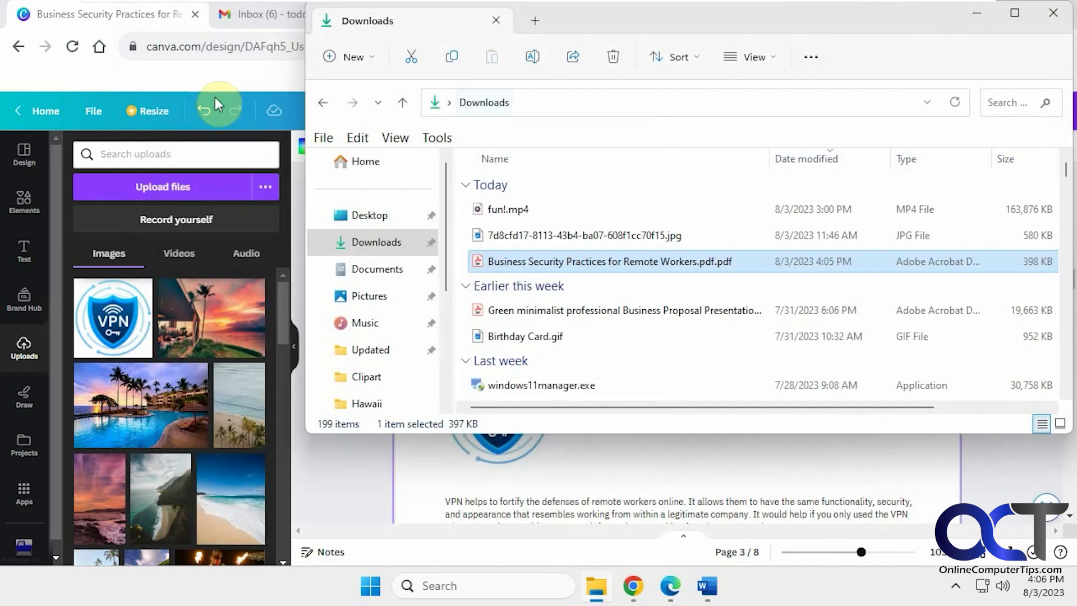
# Go back in the browser from the design to Canva's Free Online PDF Editor page
pyautogui.click(19, 46)
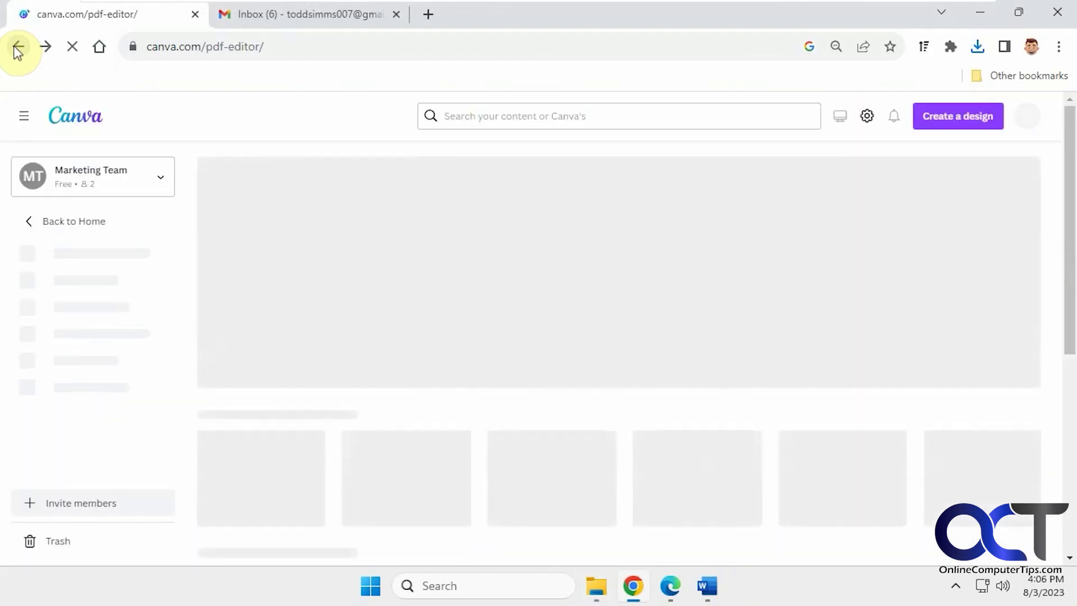